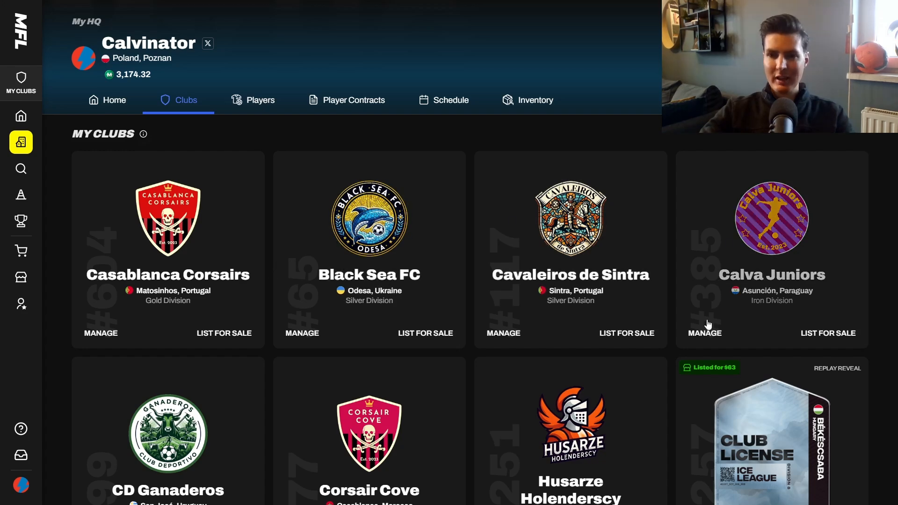
Step: Open the Casablanca Corsairs club details, view its crest enlarged, and return to the club list
{"action": "scroll", "coordinate": [297, 257], "scroll_direction": "down", "scroll_amount": 1}
{"action": "scroll", "coordinate": [306, 262], "scroll_direction": "up", "scroll_amount": 1}
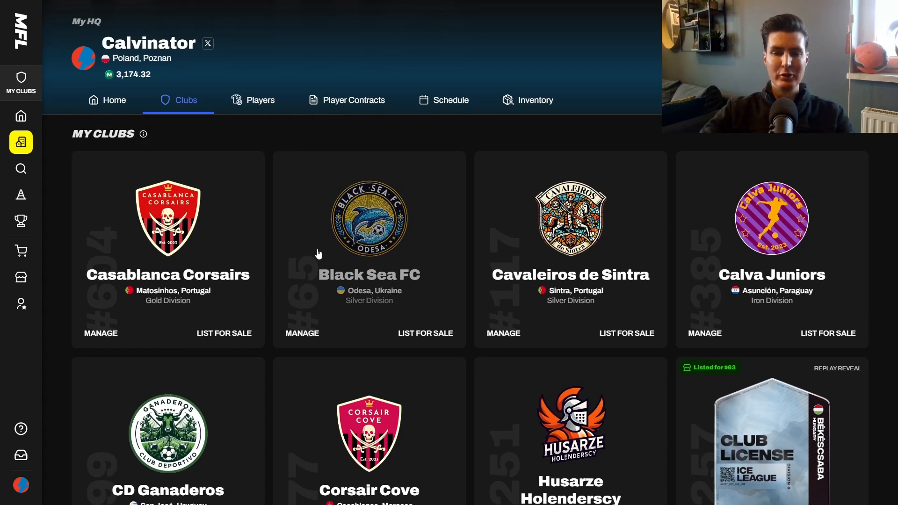
{"action": "left_click", "coordinate": [160, 232]}
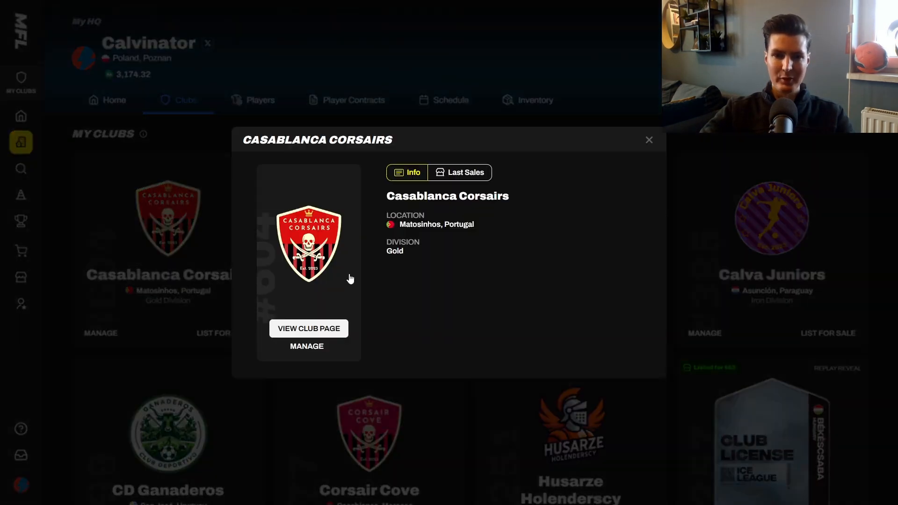
{"action": "left_click", "coordinate": [319, 233]}
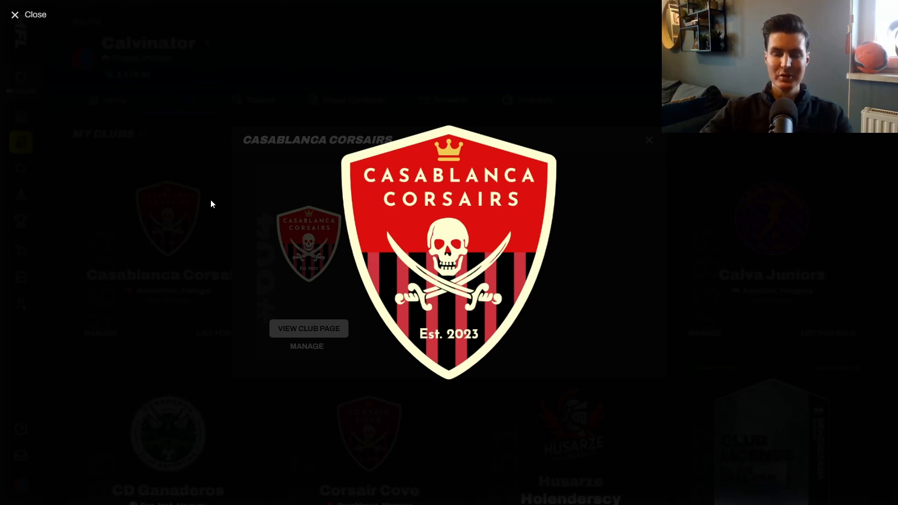
{"action": "left_click", "coordinate": [211, 200]}
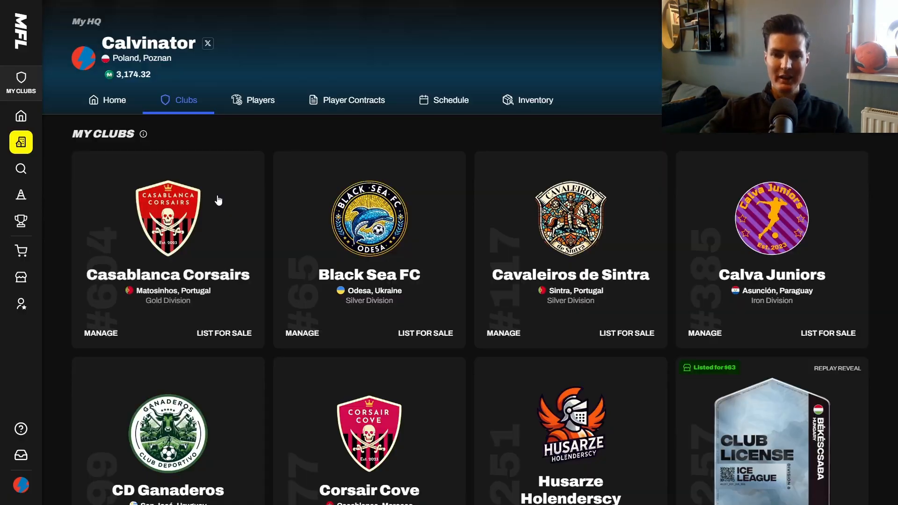
{"action": "left_click", "coordinate": [188, 212]}
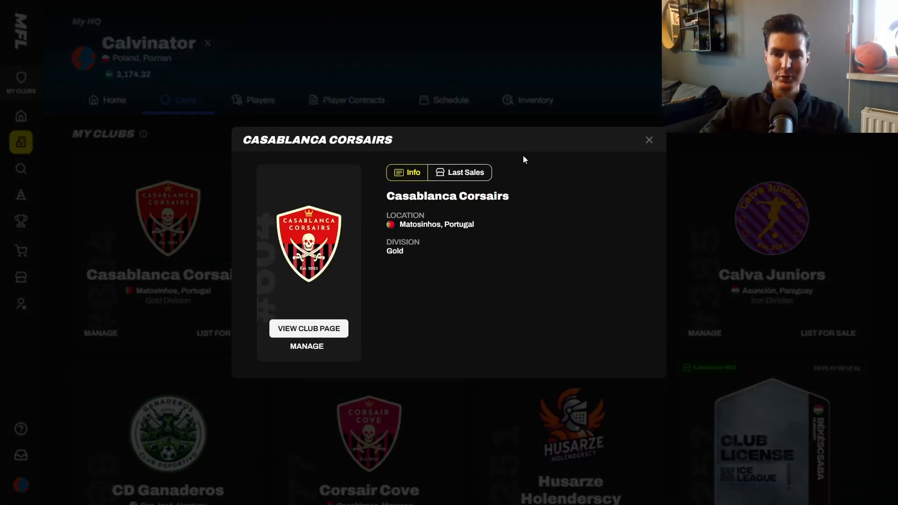
{"action": "left_click", "coordinate": [648, 140]}
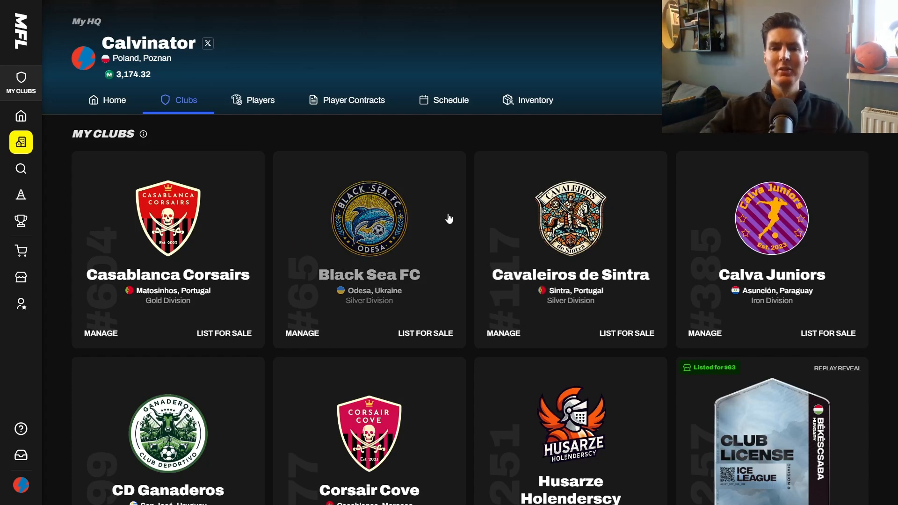
Step: View the enlarged Black Sea FC crest, and look through the remaining clubs down to the Békéscsaba club license
{"action": "left_click", "coordinate": [431, 224]}
{"action": "left_click", "coordinate": [323, 262]}
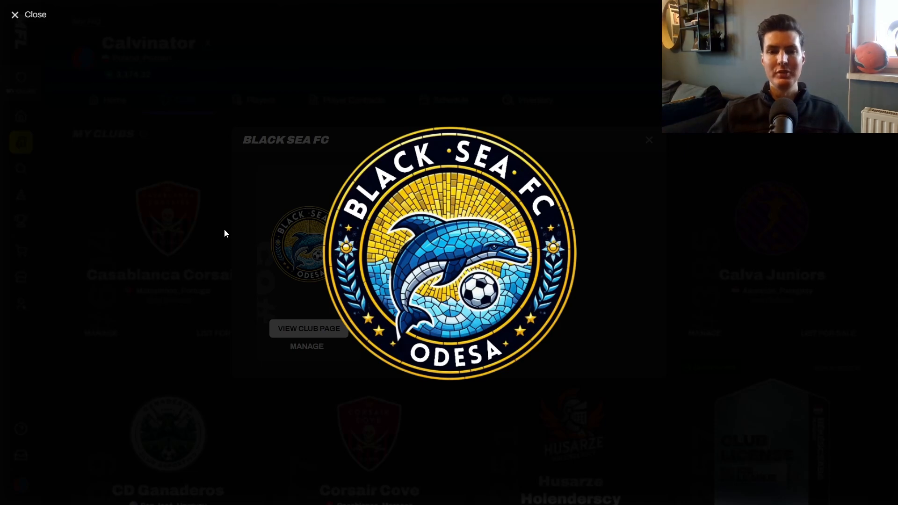
{"action": "left_click", "coordinate": [223, 229]}
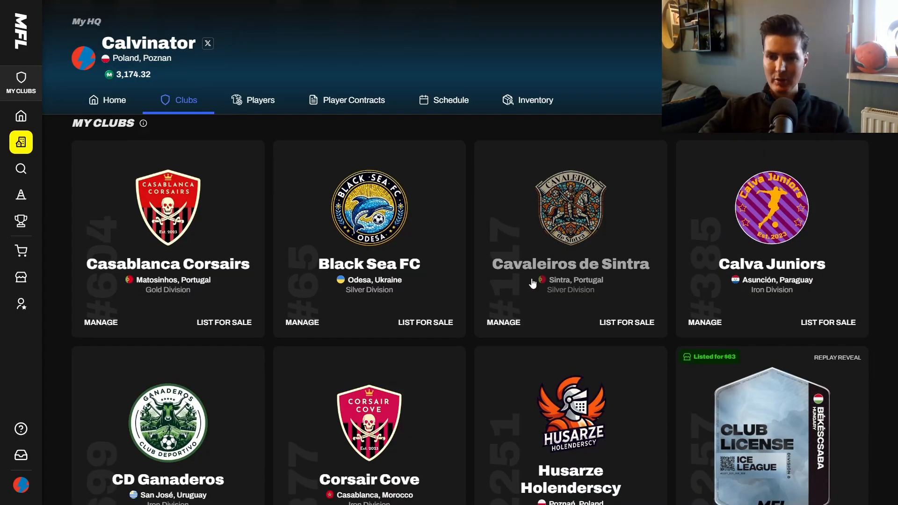
{"action": "scroll", "coordinate": [854, 355], "scroll_direction": "down", "scroll_amount": 1}
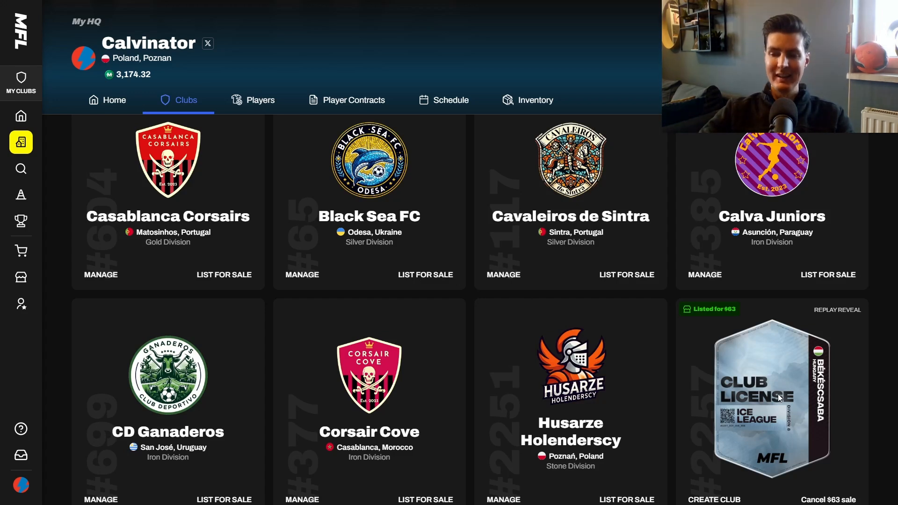
{"action": "scroll", "coordinate": [771, 365], "scroll_direction": "down", "scroll_amount": 1}
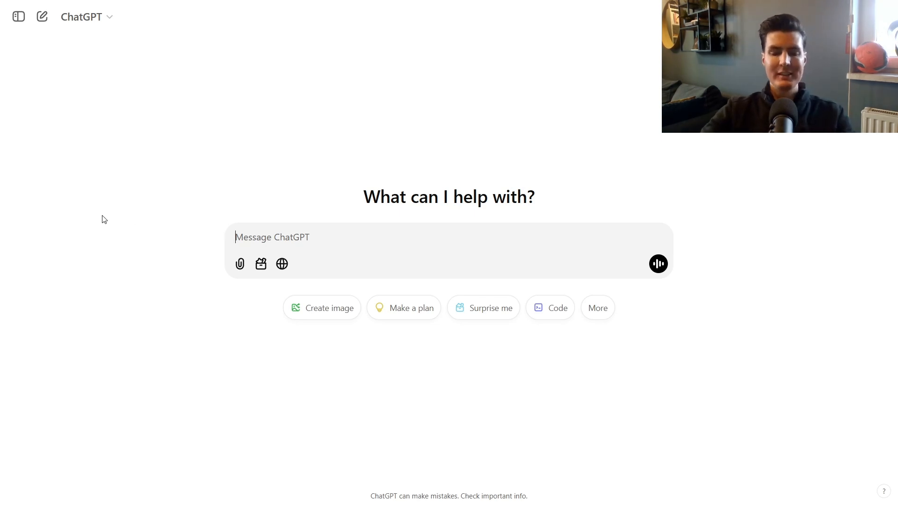
Step: Ask ChatGPT to "come up with a club name for a soccer club from Bekescsaba from Hungary based on geography, history, local culture and traditions"
{"action": "type", "text": "come up with "}
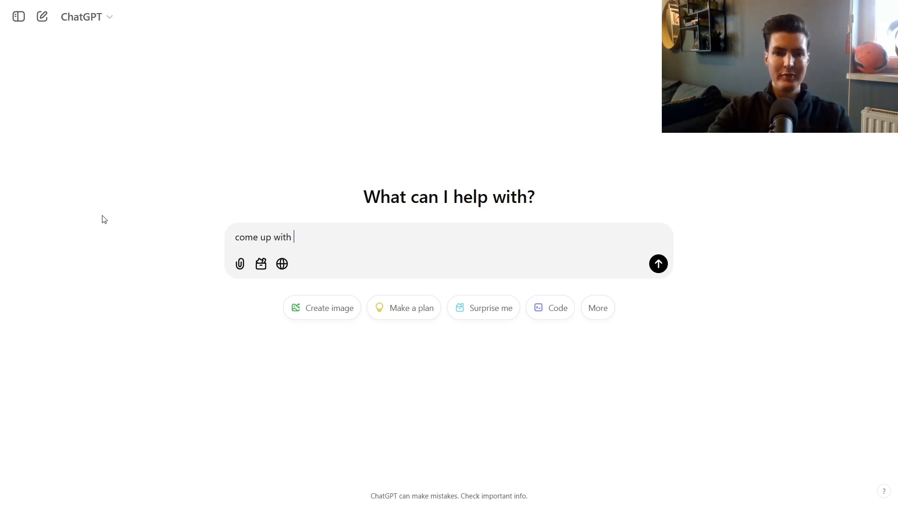
{"action": "type", "text": "a club "}
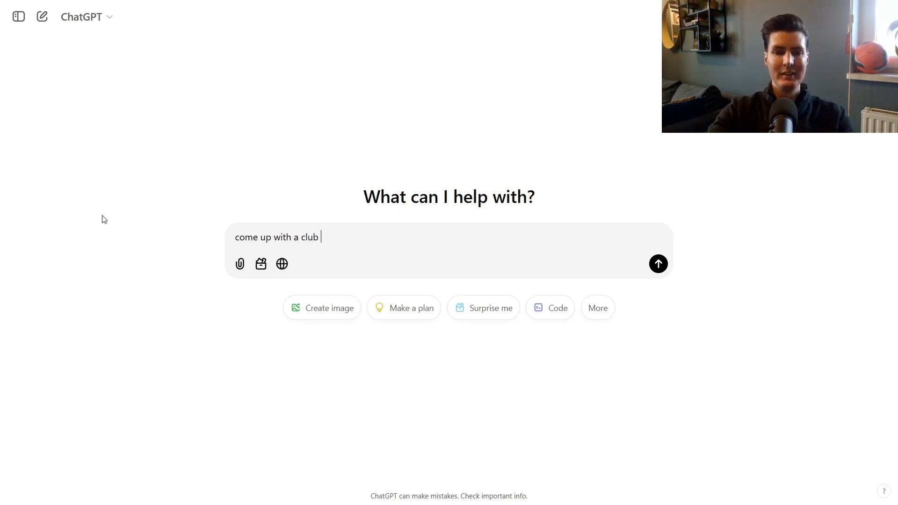
{"action": "type", "text": "name fo"}
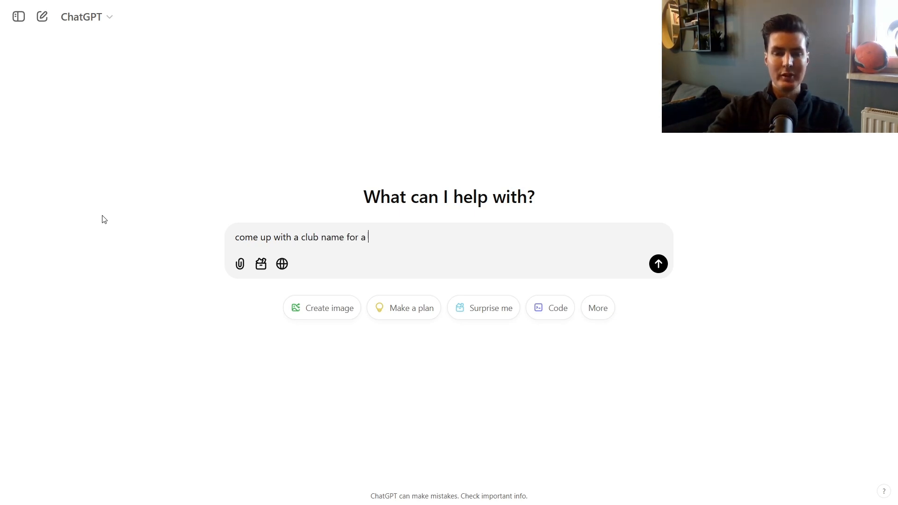
{"action": "type", "text": "r a "}
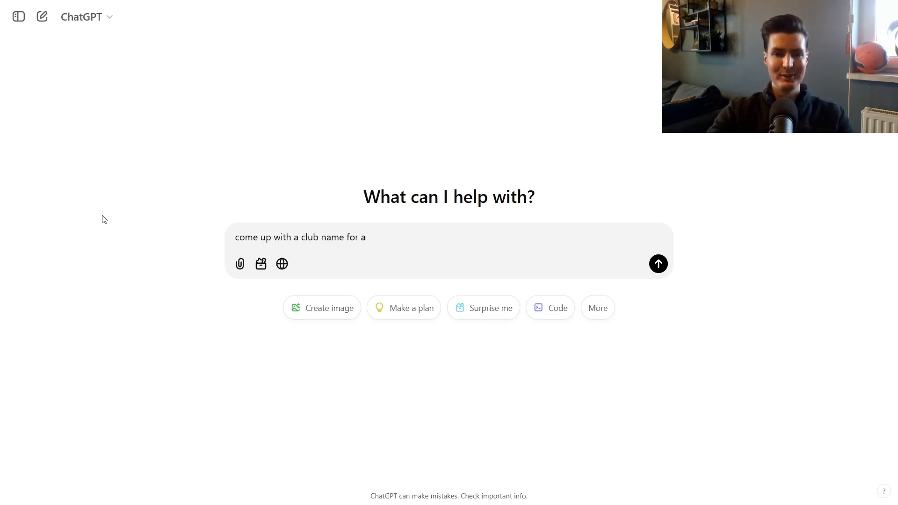
{"action": "type", "text": "soccer club "}
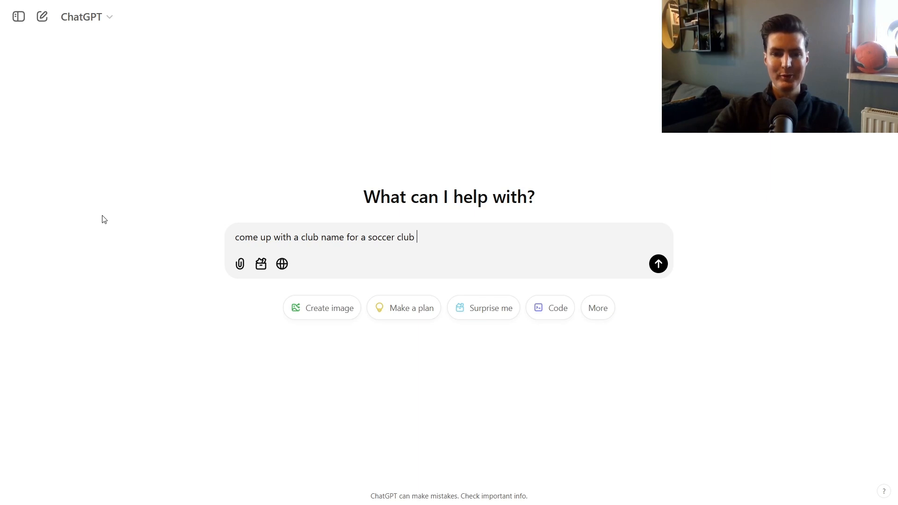
{"action": "type", "text": "from Be"}
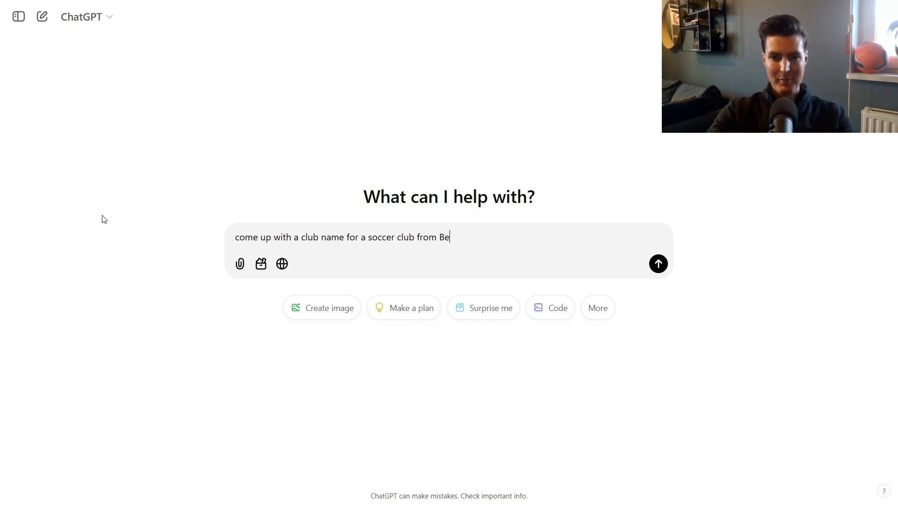
{"action": "type", "text": "kescsa"}
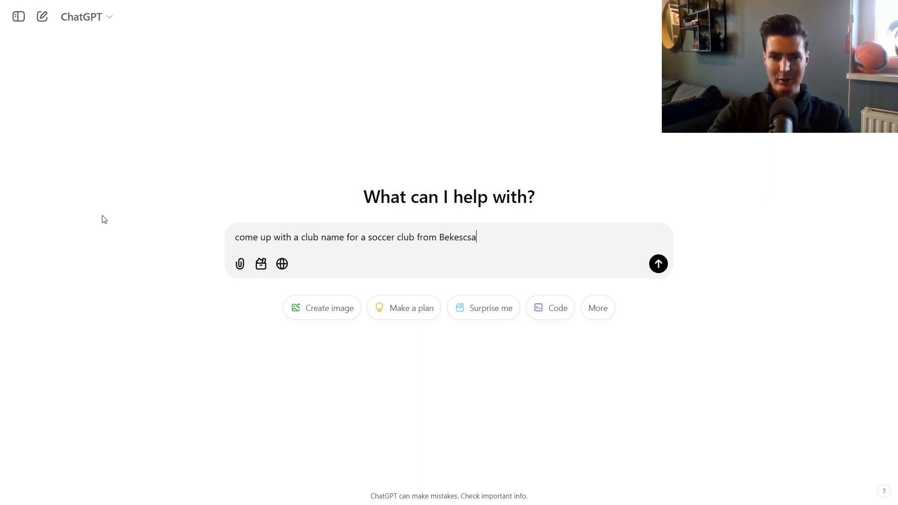
{"action": "type", "text": "ba from Hungar"}
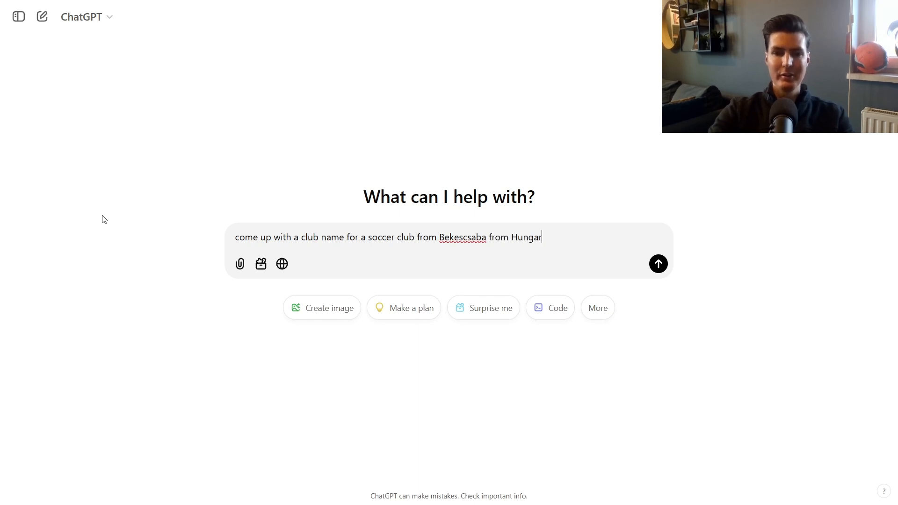
{"action": "type", "text": "y based on"}
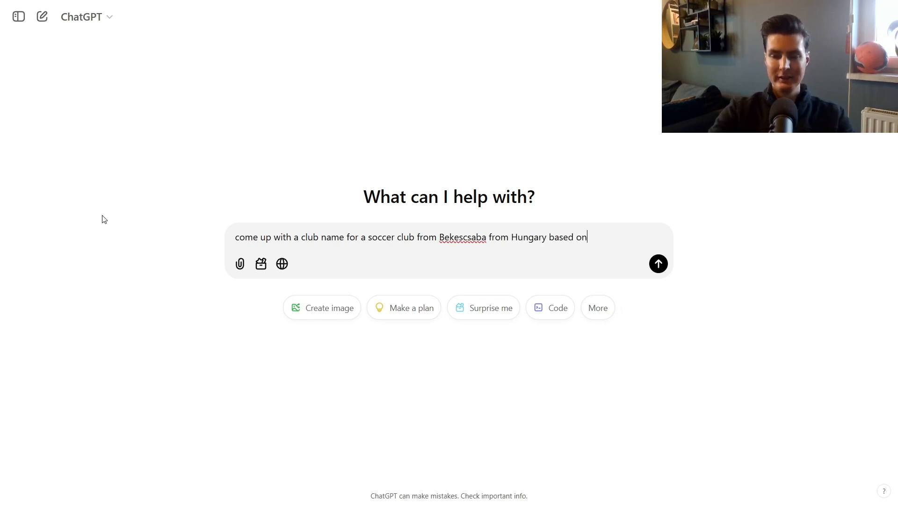
{"action": "type", "text": " gego"}
{"action": "key", "text": "BackSpace"}
{"action": "key", "text": "BackSpace"}
{"action": "type", "text": "ograpy"}
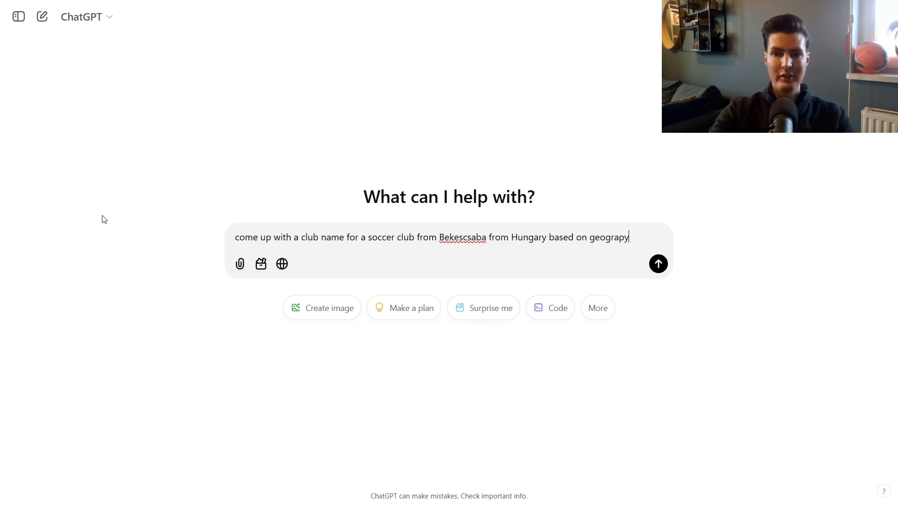
{"action": "key", "text": "BackSpace"}
{"action": "type", "text": "hy, hist"}
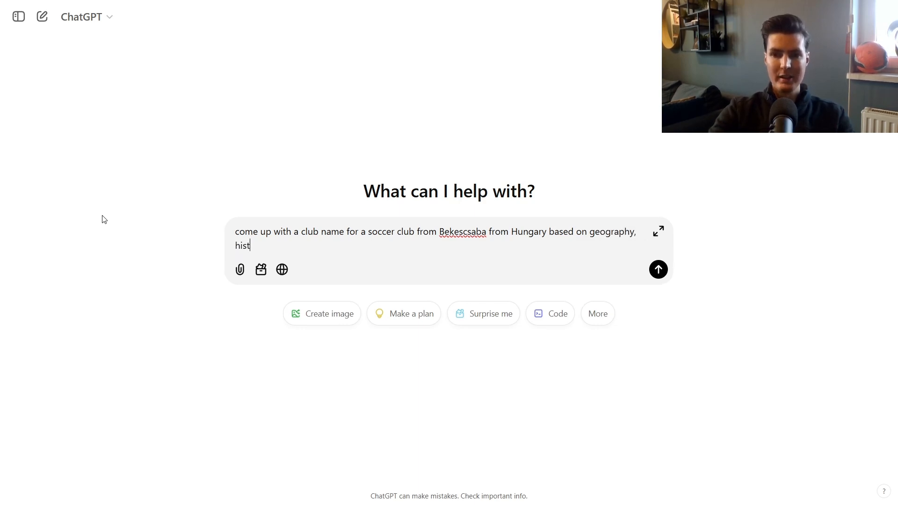
{"action": "type", "text": "ory, local"}
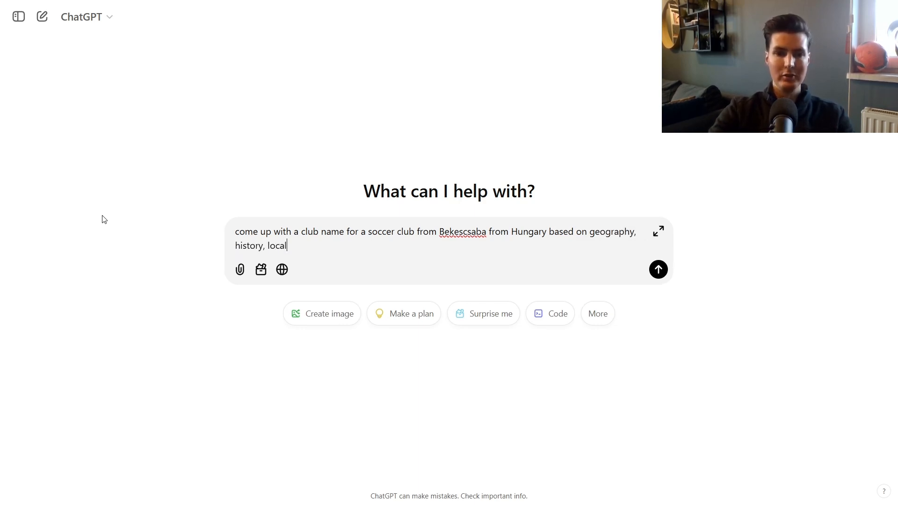
{"action": "type", "text": " culture and traditions"}
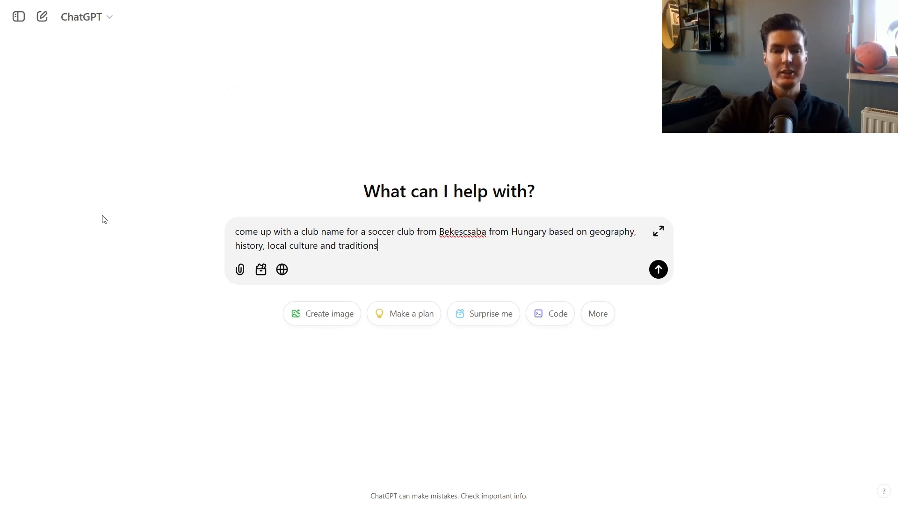
{"action": "key", "text": "Return"}
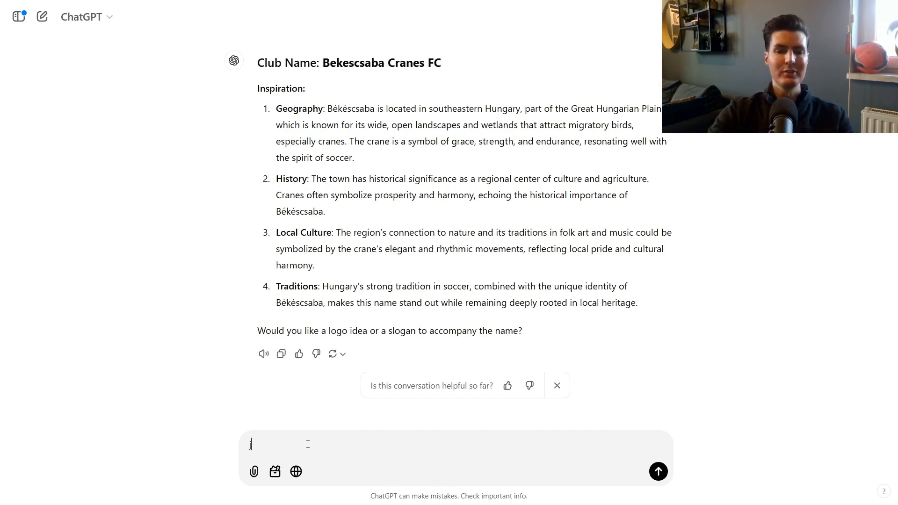
Step: Send the follow-up prompt "give me 10 names with a simple explanation"
{"action": "key", "text": "BackSpace"}
{"action": "type", "text": "give me 10 "}
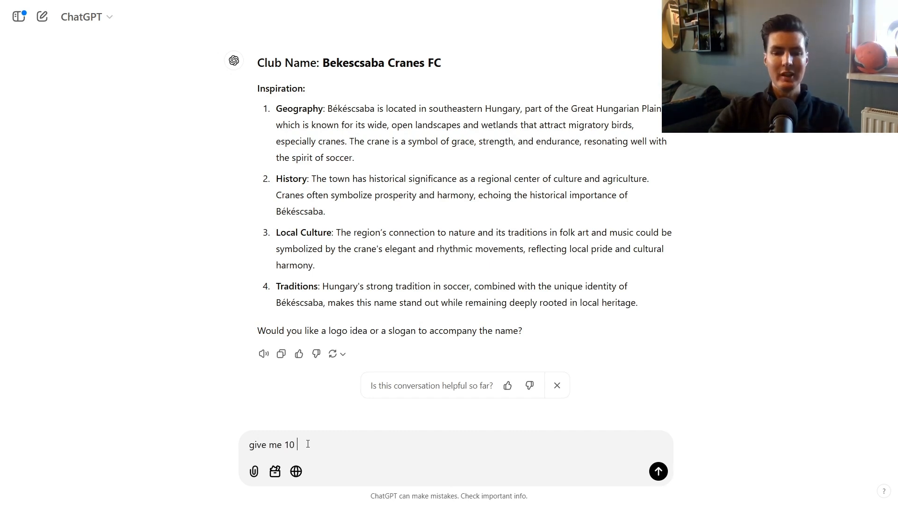
{"action": "type", "text": "names with a simple "}
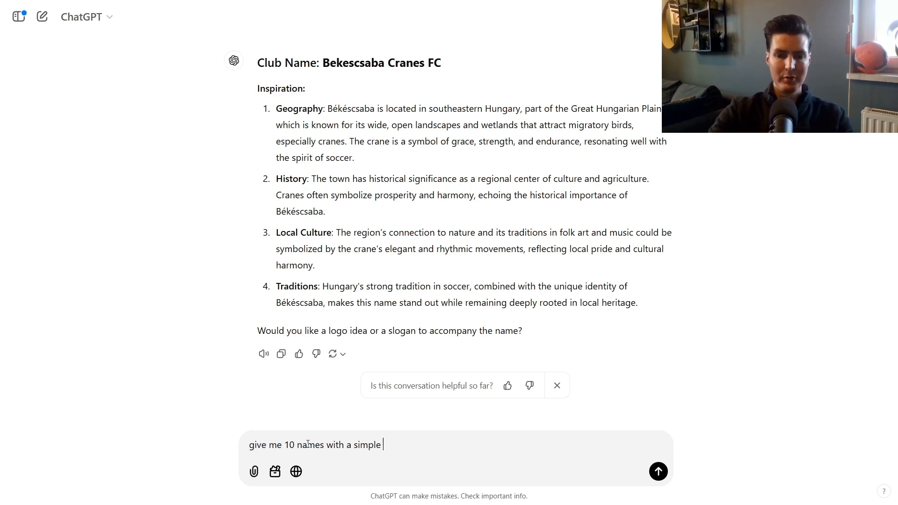
{"action": "type", "text": "explanation"}
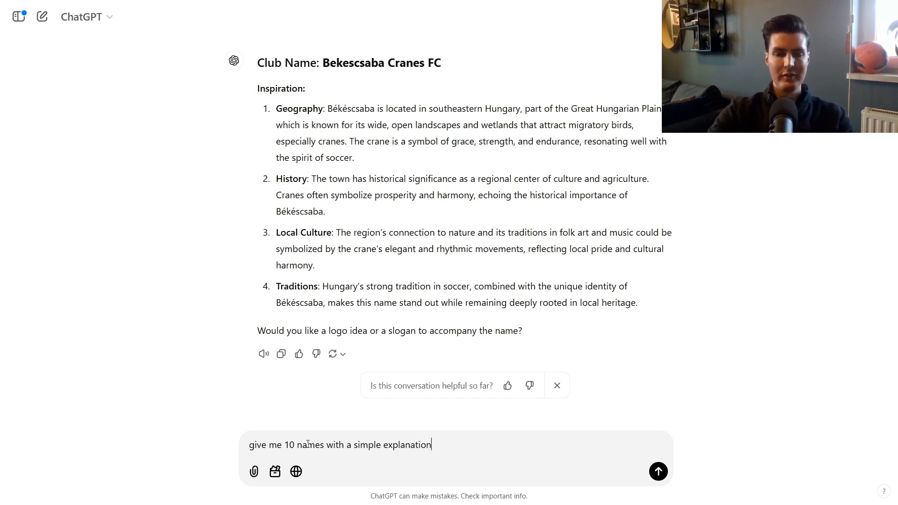
{"action": "key", "text": "Return"}
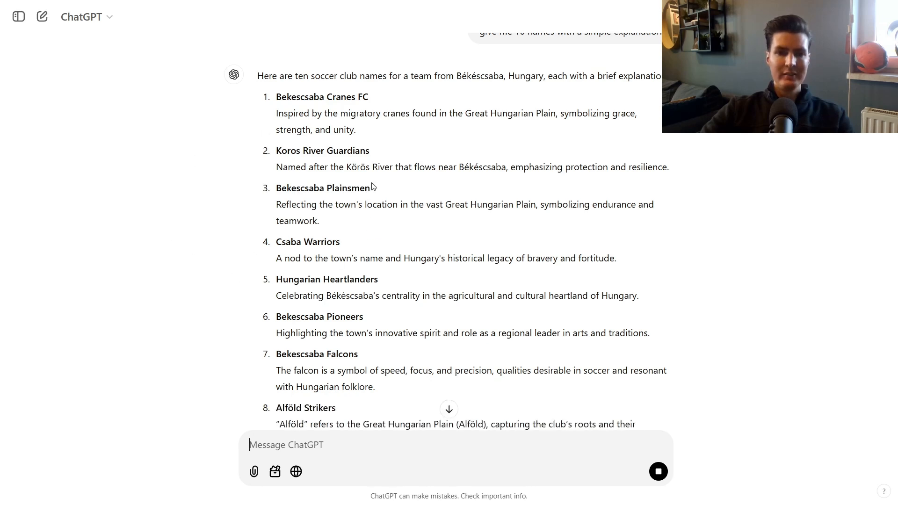
Step: Read through the ten suggested club names and their explanations
{"action": "scroll", "coordinate": [391, 163], "scroll_direction": "up", "scroll_amount": 1}
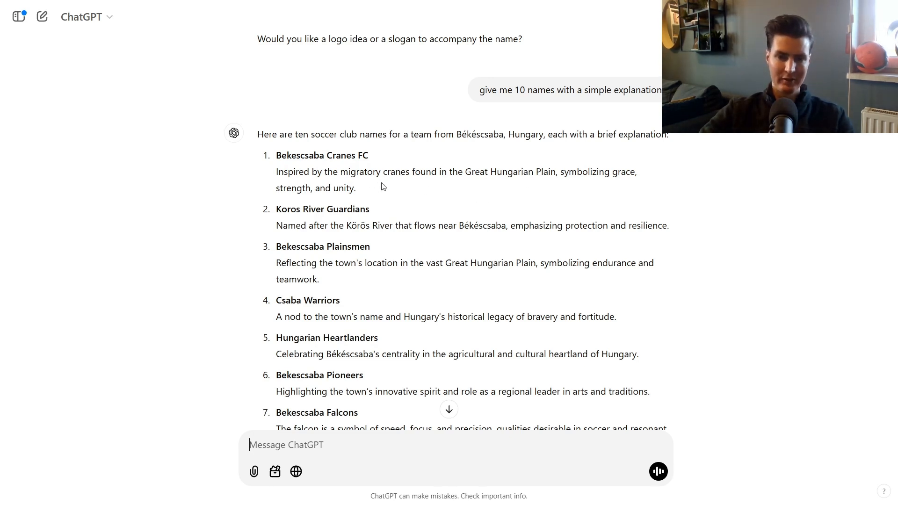
{"action": "scroll", "coordinate": [247, 219], "scroll_direction": "down", "scroll_amount": 1}
{"action": "scroll", "coordinate": [248, 219], "scroll_direction": "down", "scroll_amount": 1}
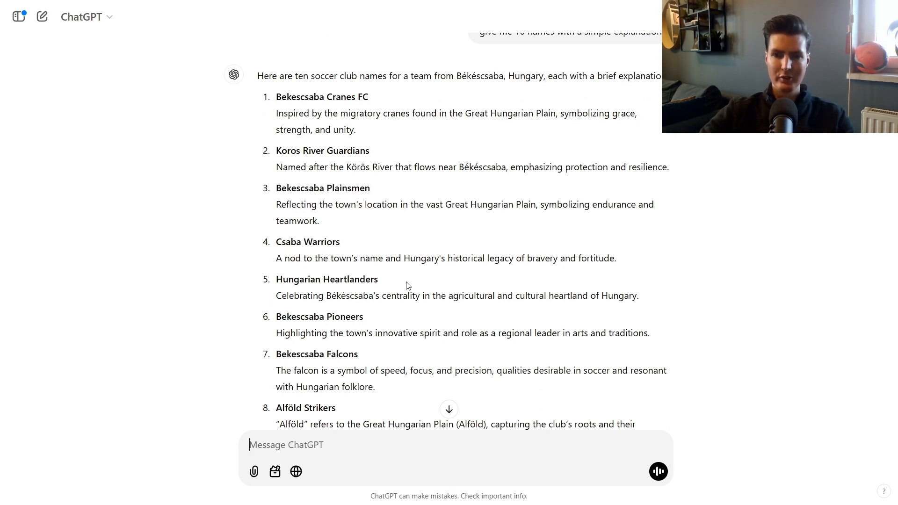
{"action": "scroll", "coordinate": [343, 252], "scroll_direction": "down", "scroll_amount": 2}
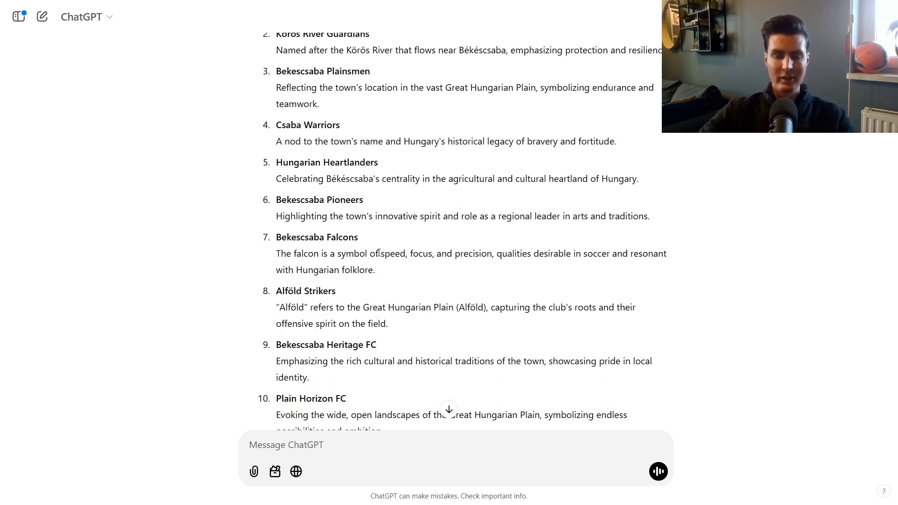
{"action": "scroll", "coordinate": [327, 272], "scroll_direction": "down", "scroll_amount": 2}
{"action": "scroll", "coordinate": [381, 229], "scroll_direction": "up", "scroll_amount": 5}
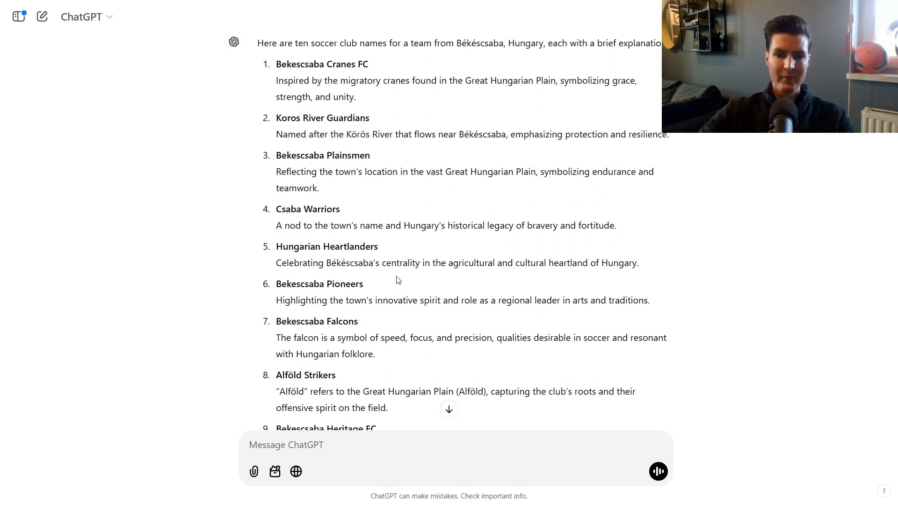
{"action": "scroll", "coordinate": [364, 349], "scroll_direction": "down", "scroll_amount": 1}
Step: Send ChatGPT the follow-up prompt "can you come up with names in hungarian and a short explanation"
{"action": "left_click", "coordinate": [335, 443]}
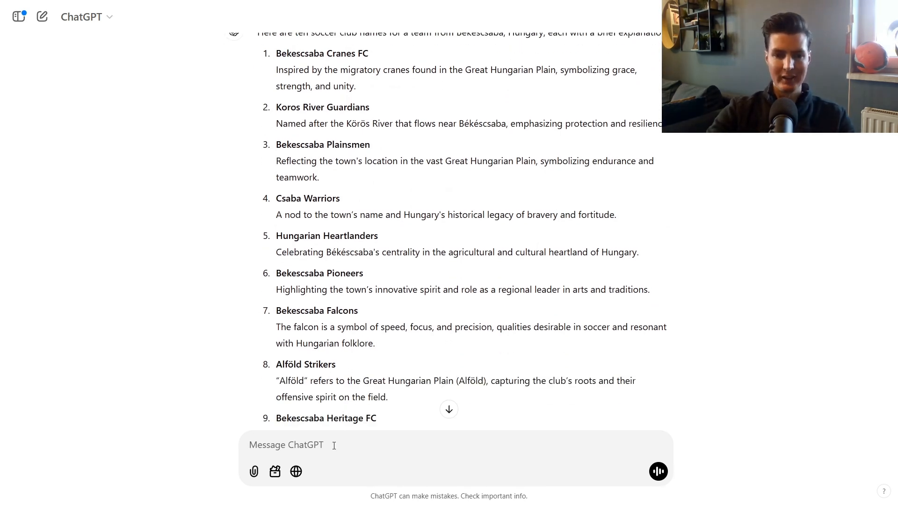
{"action": "type", "text": "n"}
{"action": "key", "text": "BackSpace"}
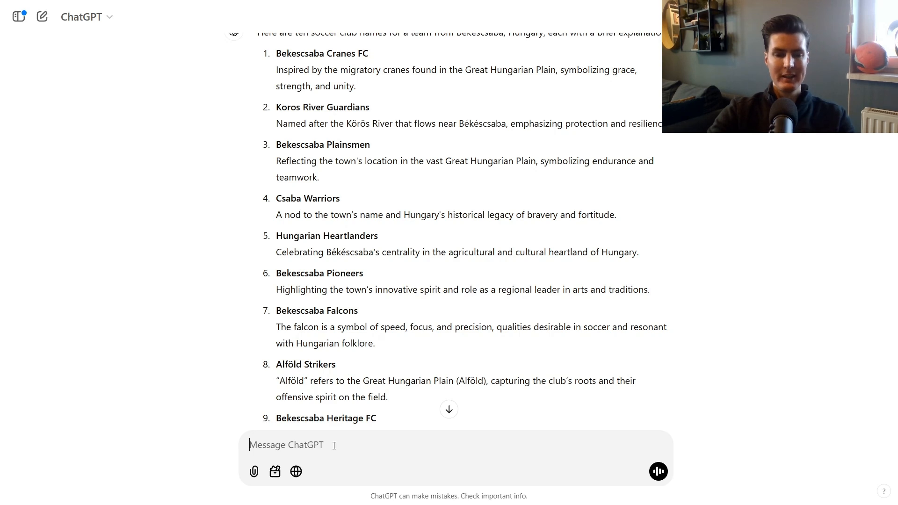
{"action": "type", "text": "can y"}
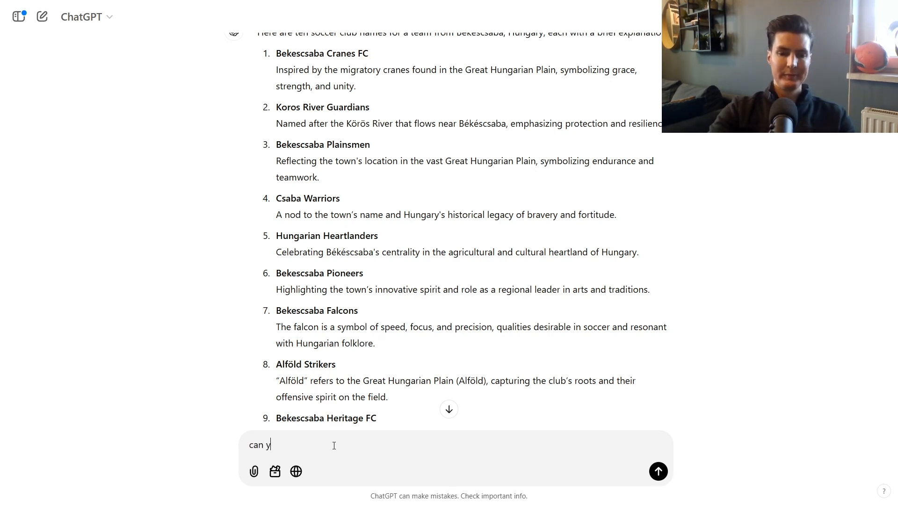
{"action": "type", "text": "ou come up with names"}
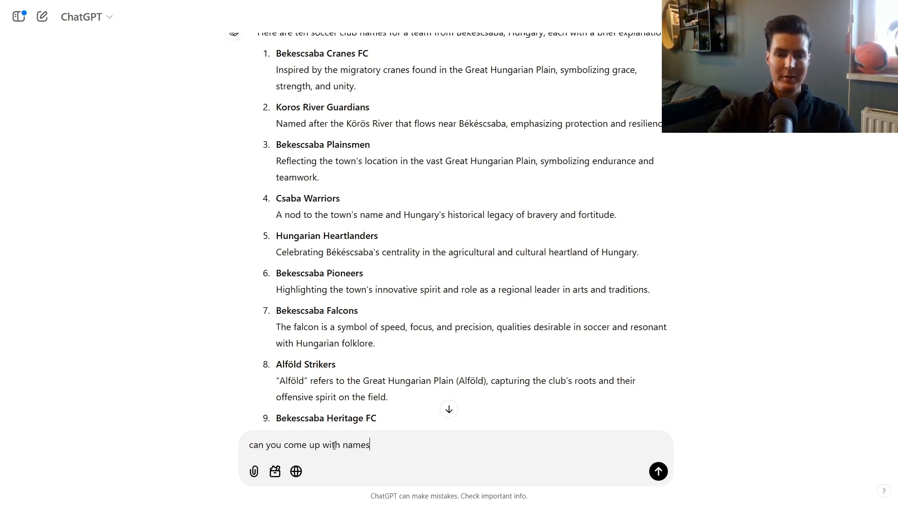
{"action": "type", "text": " in hungarian and a"}
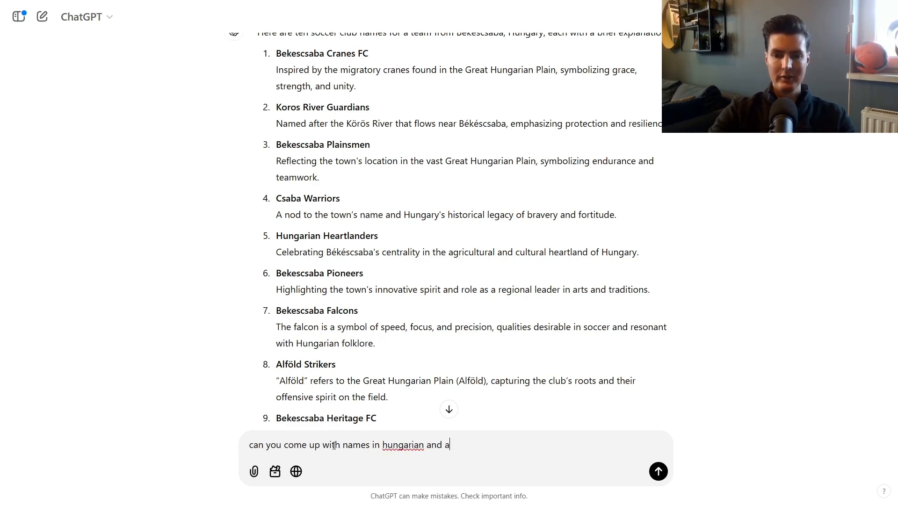
{"action": "type", "text": " short explanation"}
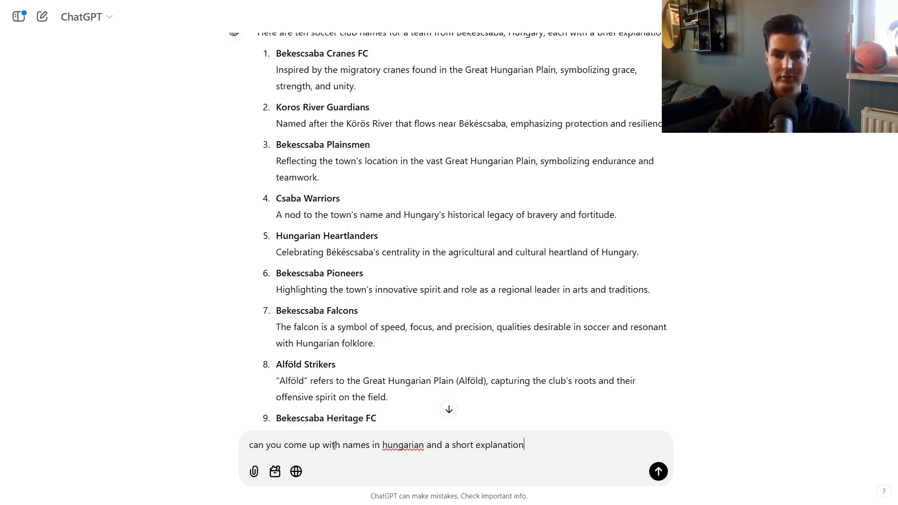
{"action": "key", "text": "Return"}
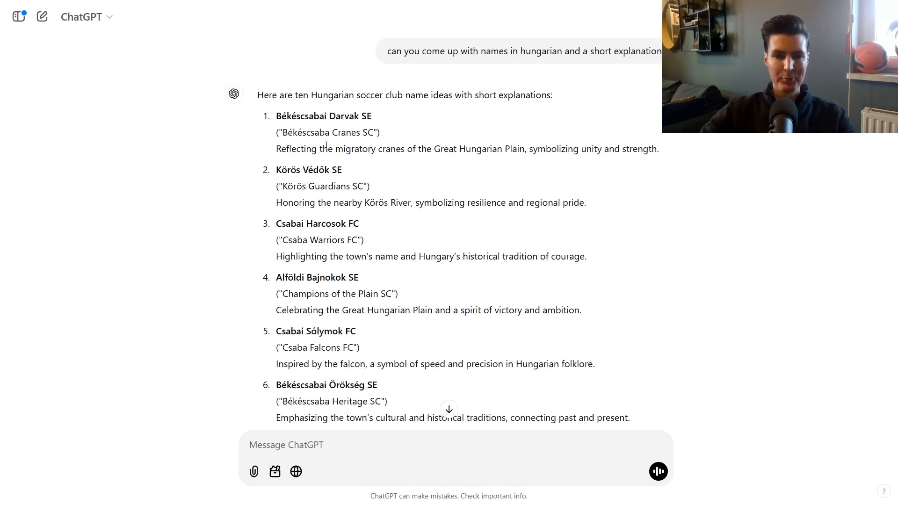
Step: Read through the Hungarian name suggestions and send the prompt "10 new ideas out of the box"
{"action": "scroll", "coordinate": [170, 206], "scroll_direction": "down", "scroll_amount": 1}
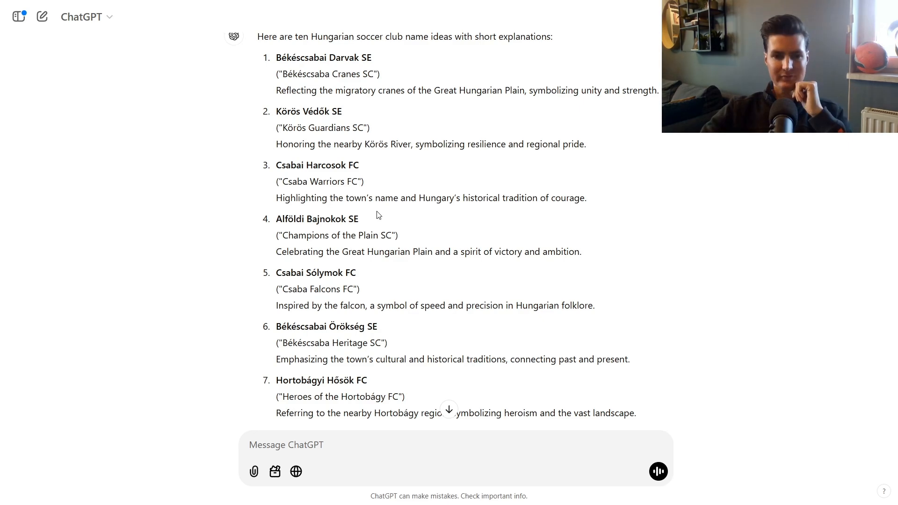
{"action": "scroll", "coordinate": [486, 259], "scroll_direction": "down", "scroll_amount": 3}
{"action": "scroll", "coordinate": [429, 256], "scroll_direction": "down", "scroll_amount": 1}
{"action": "left_click", "coordinate": [351, 449]}
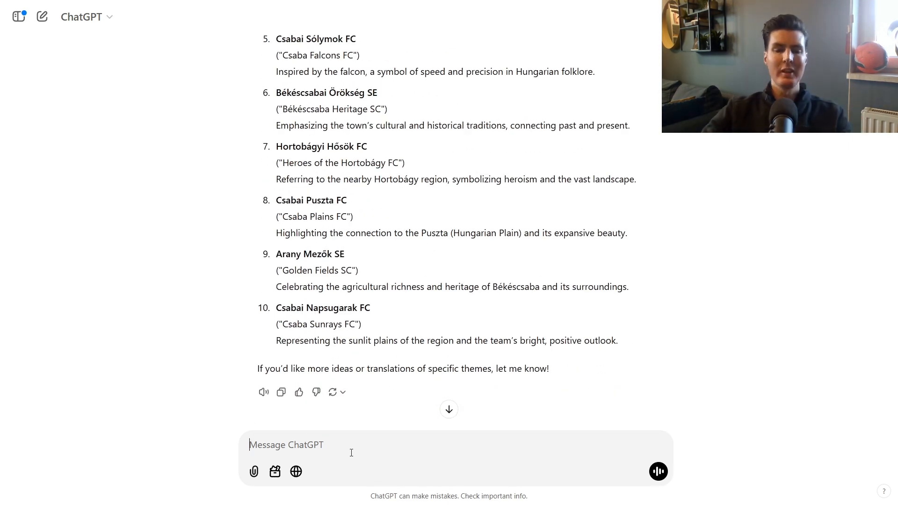
{"action": "type", "text": "10 new ideas out of the box"}
{"action": "key", "text": "Return"}
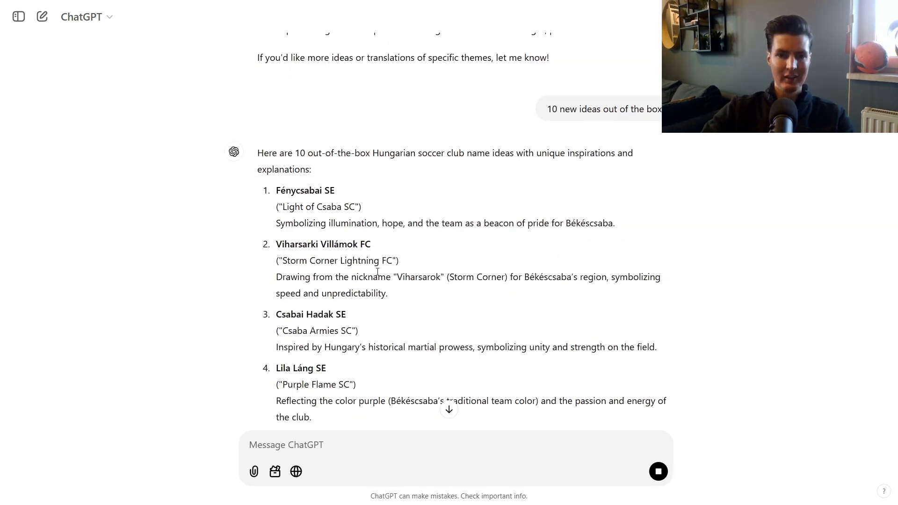
Step: Read through the ten out-of-the-box club names, and go back over the earlier list of Hungarian names
{"action": "scroll", "coordinate": [328, 300], "scroll_direction": "down", "scroll_amount": 1}
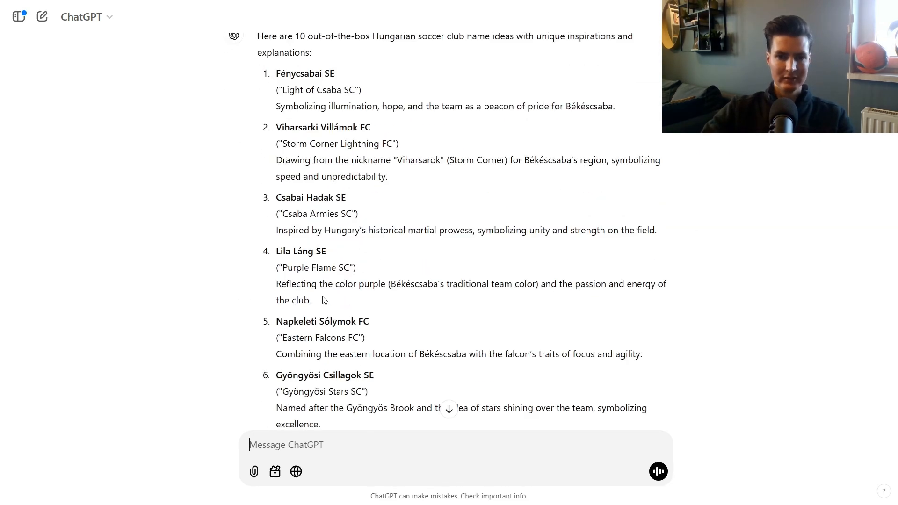
{"action": "scroll", "coordinate": [397, 300], "scroll_direction": "down", "scroll_amount": 2}
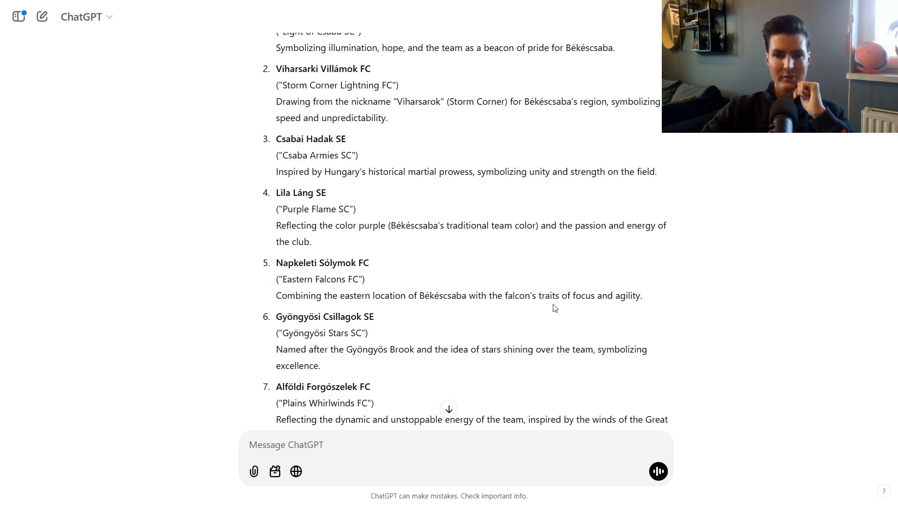
{"action": "scroll", "coordinate": [495, 322], "scroll_direction": "down", "scroll_amount": 1}
{"action": "scroll", "coordinate": [494, 322], "scroll_direction": "down", "scroll_amount": 1}
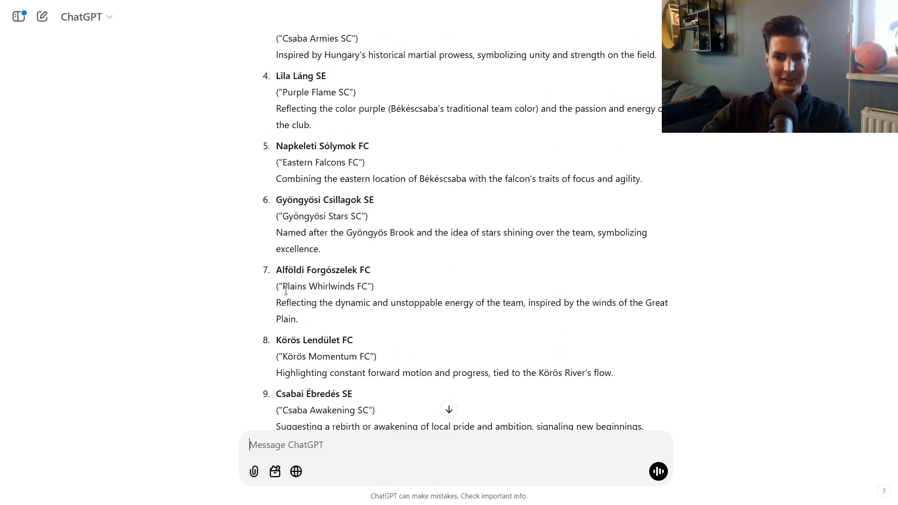
{"action": "scroll", "coordinate": [392, 309], "scroll_direction": "down", "scroll_amount": 2}
{"action": "scroll", "coordinate": [391, 309], "scroll_direction": "down", "scroll_amount": 1}
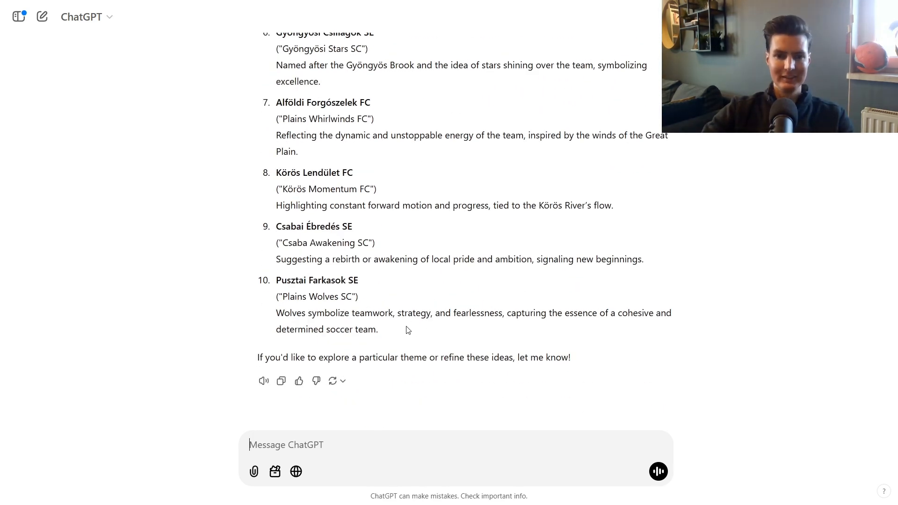
{"action": "scroll", "coordinate": [381, 323], "scroll_direction": "up", "scroll_amount": 1}
{"action": "scroll", "coordinate": [381, 323], "scroll_direction": "up", "scroll_amount": 1}
{"action": "scroll", "coordinate": [347, 311], "scroll_direction": "up", "scroll_amount": 1}
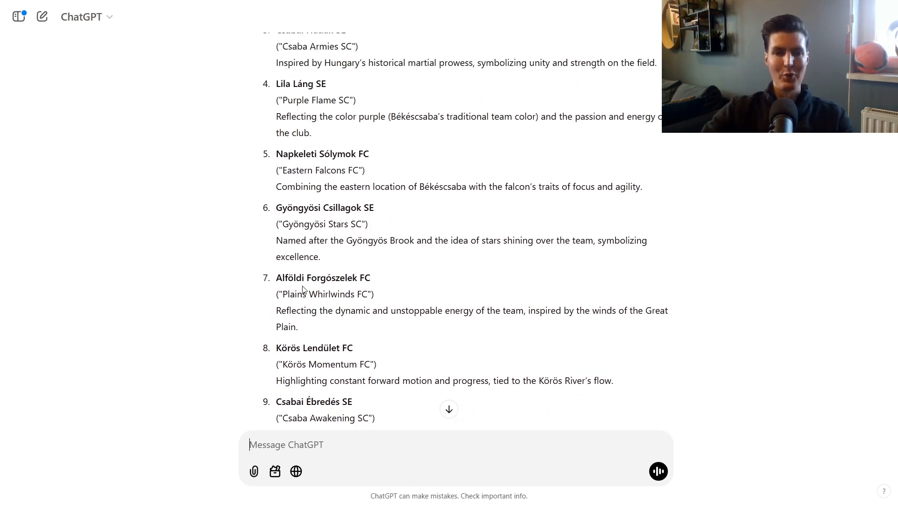
{"action": "scroll", "coordinate": [324, 310], "scroll_direction": "up", "scroll_amount": 2}
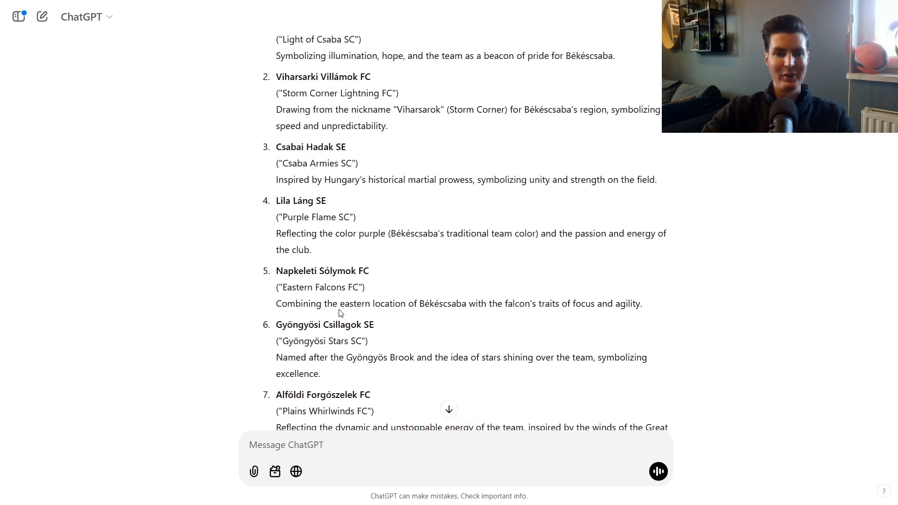
{"action": "scroll", "coordinate": [347, 313], "scroll_direction": "up", "scroll_amount": 8}
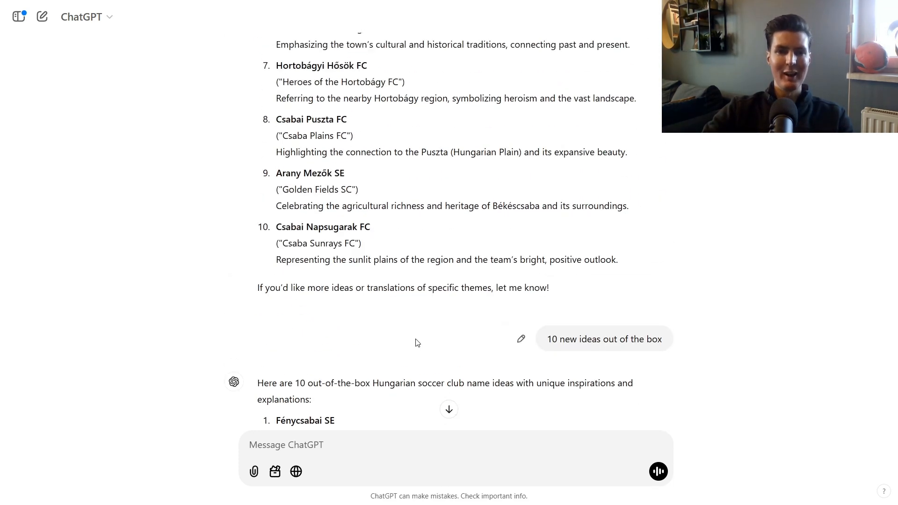
{"action": "scroll", "coordinate": [413, 344], "scroll_direction": "up", "scroll_amount": 2}
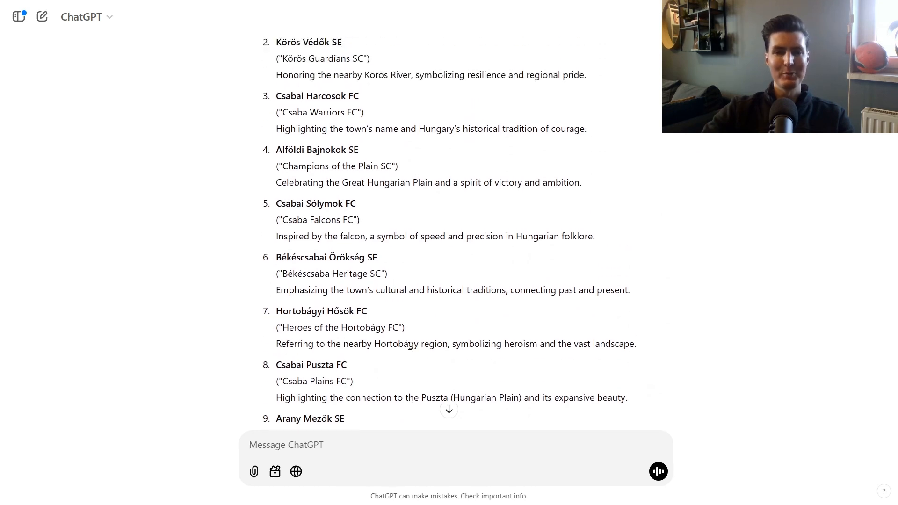
{"action": "scroll", "coordinate": [410, 346], "scroll_direction": "up", "scroll_amount": 3}
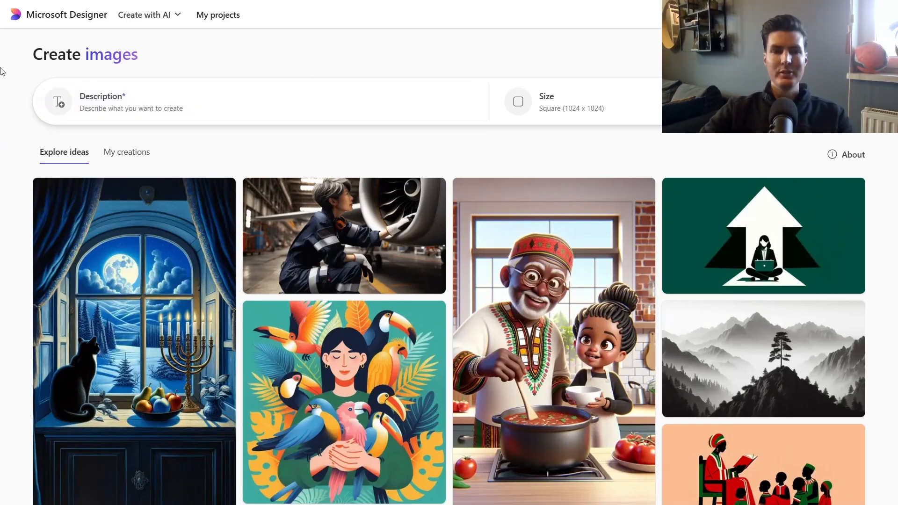
Step: Switch to Microsoft Designer's image creator and look through the previously generated creations, including the earlier club logos
{"action": "left_click", "coordinate": [115, 158]}
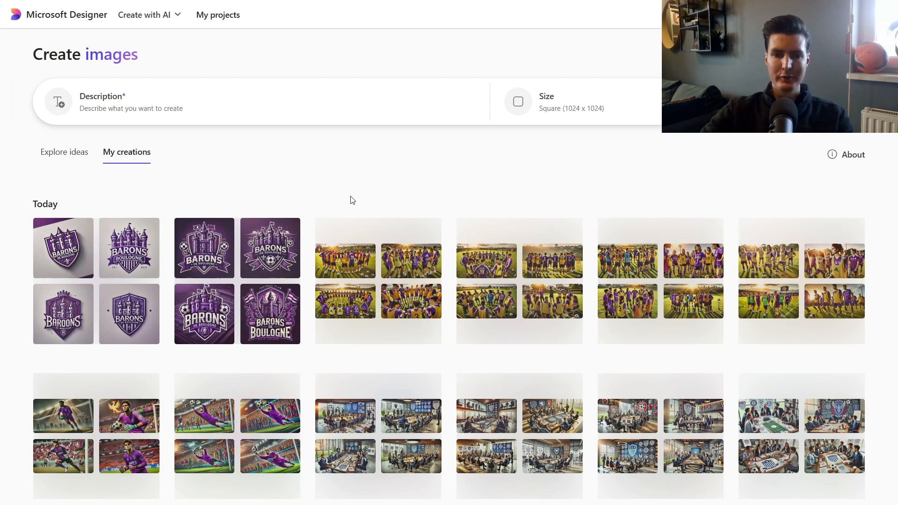
{"action": "scroll", "coordinate": [5, 262], "scroll_direction": "down", "scroll_amount": 2}
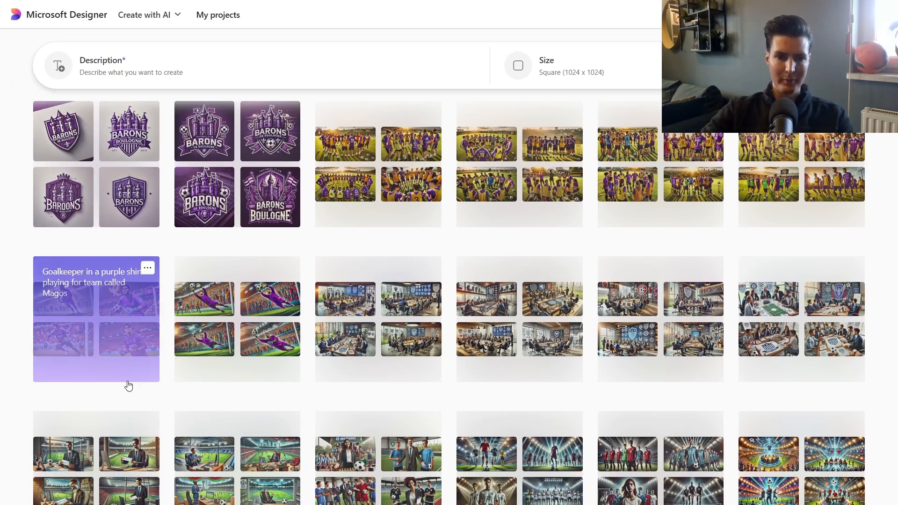
{"action": "scroll", "coordinate": [2, 321], "scroll_direction": "down", "scroll_amount": 4}
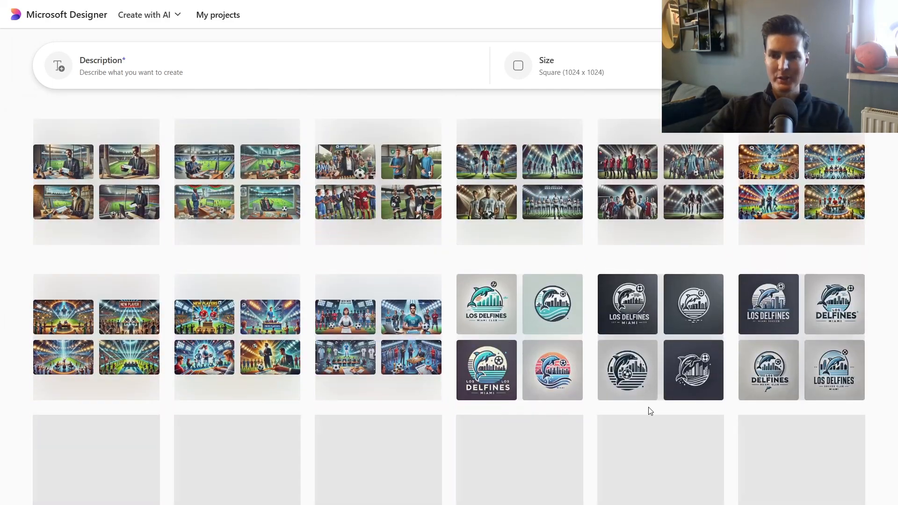
{"action": "scroll", "coordinate": [124, 314], "scroll_direction": "up", "scroll_amount": 4}
{"action": "scroll", "coordinate": [124, 314], "scroll_direction": "up", "scroll_amount": 4}
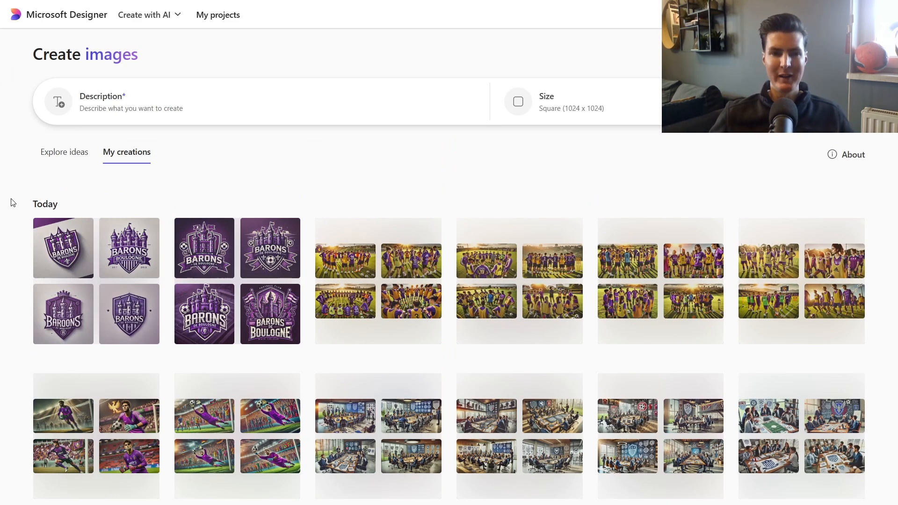
Step: Generate images from "Come up with a logo for soccer club Békéscsabai Darvak SE, it shows a crane (bird) and based on colour purple. Background is white"
{"action": "left_click", "coordinate": [192, 114]}
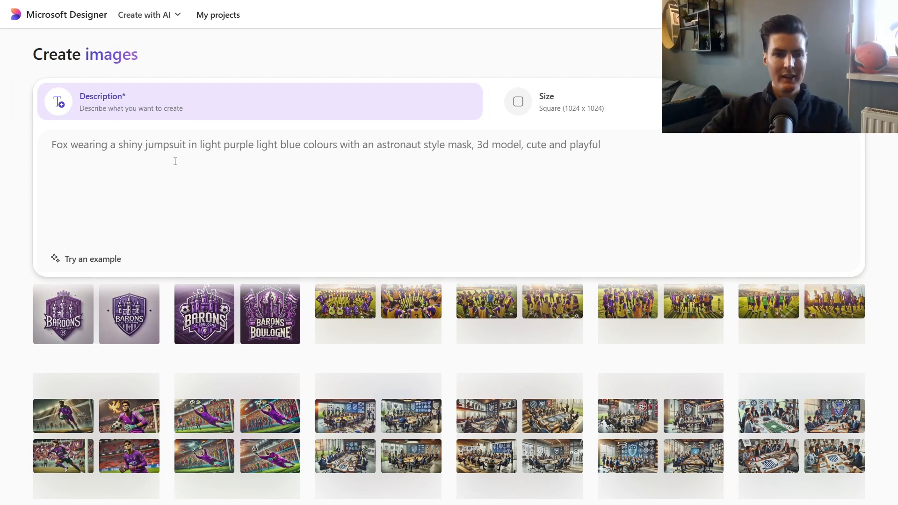
{"action": "type", "text": "Békéscsabai Darvak SE"}
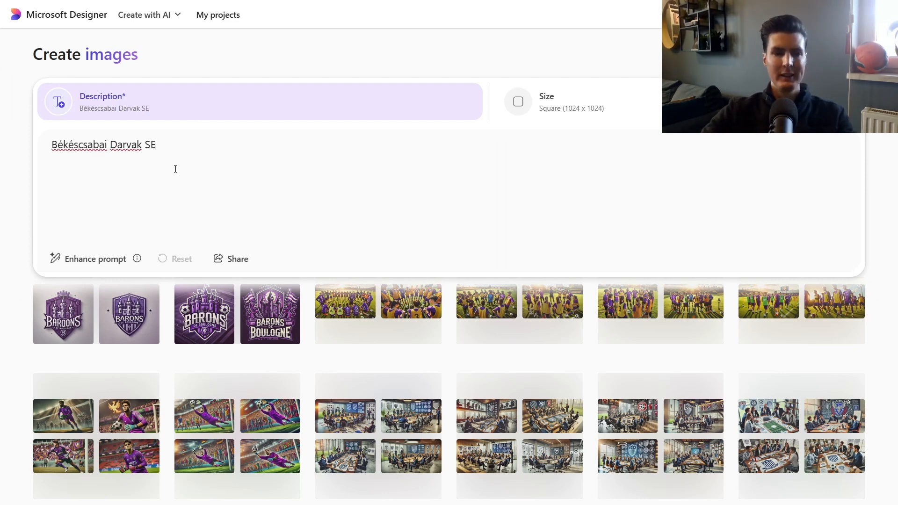
{"action": "left_click", "coordinate": [48, 145]}
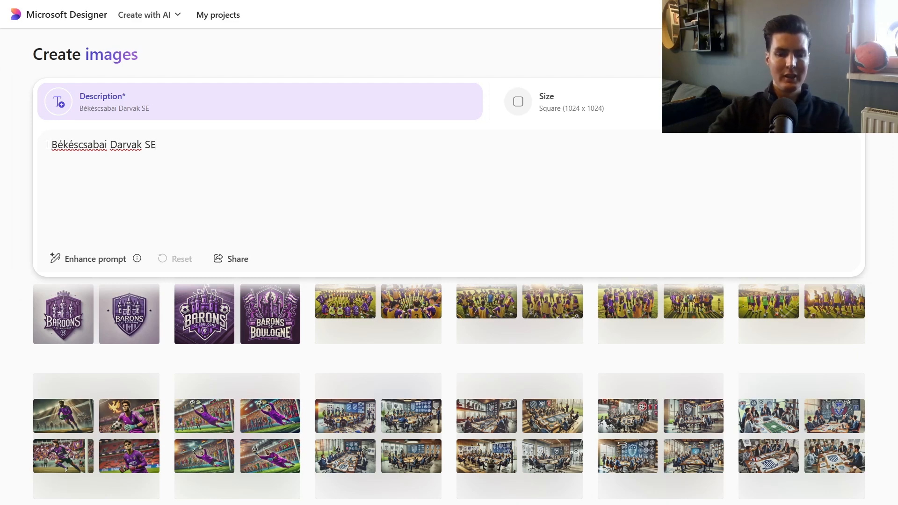
{"action": "type", "text": "Come up with"}
{"action": "type", "text": " a lo"}
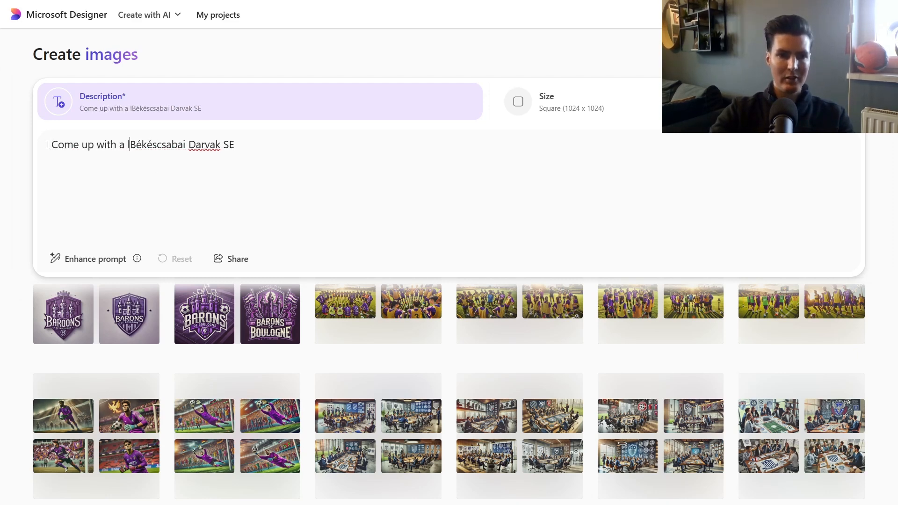
{"action": "type", "text": "go for s"}
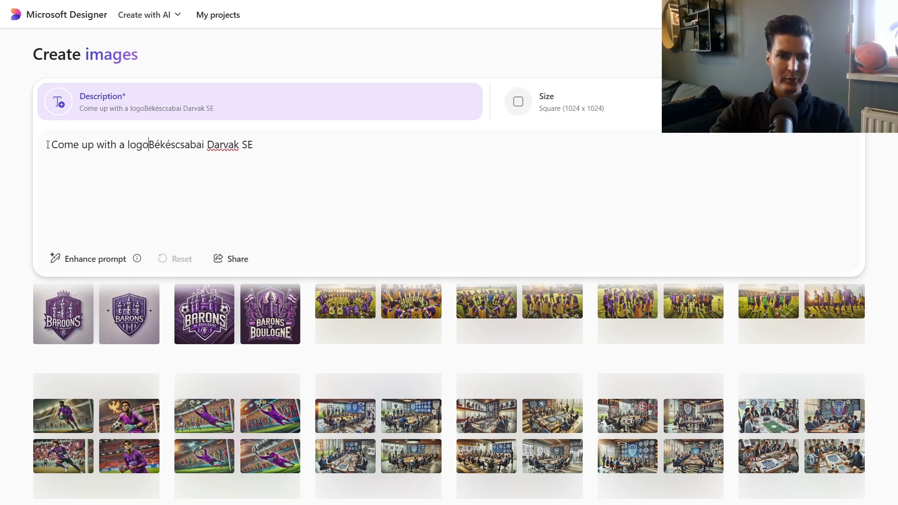
{"action": "type", "text": "occer club Béké"}
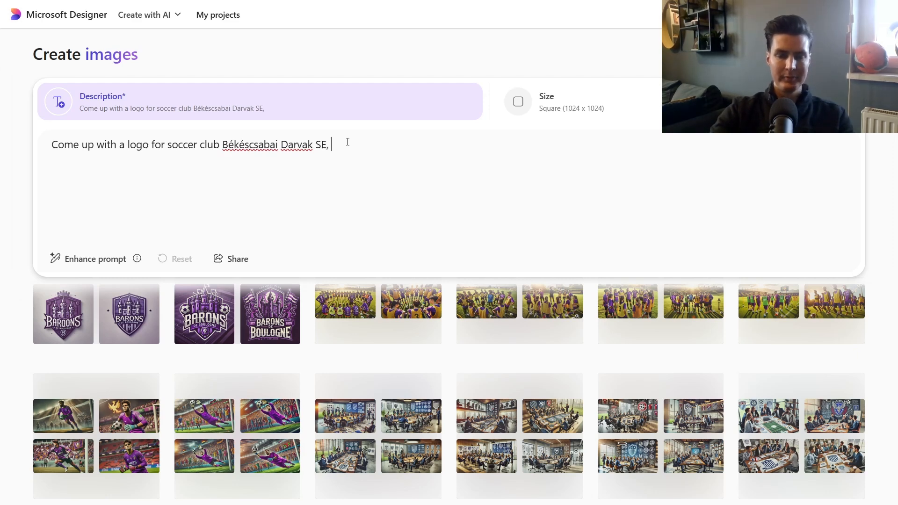
{"action": "type", "text": "scsabai Darvak SE, it shows a cran"}
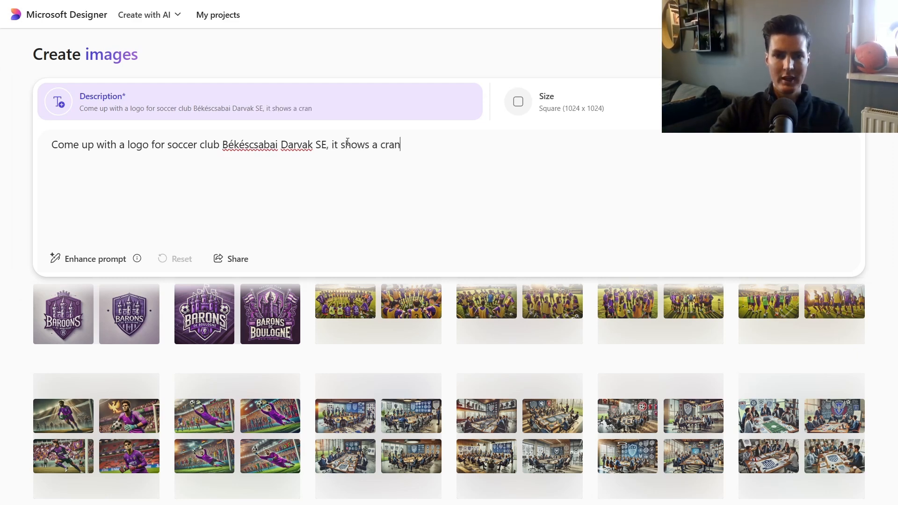
{"action": "type", "text": "e (bird)"}
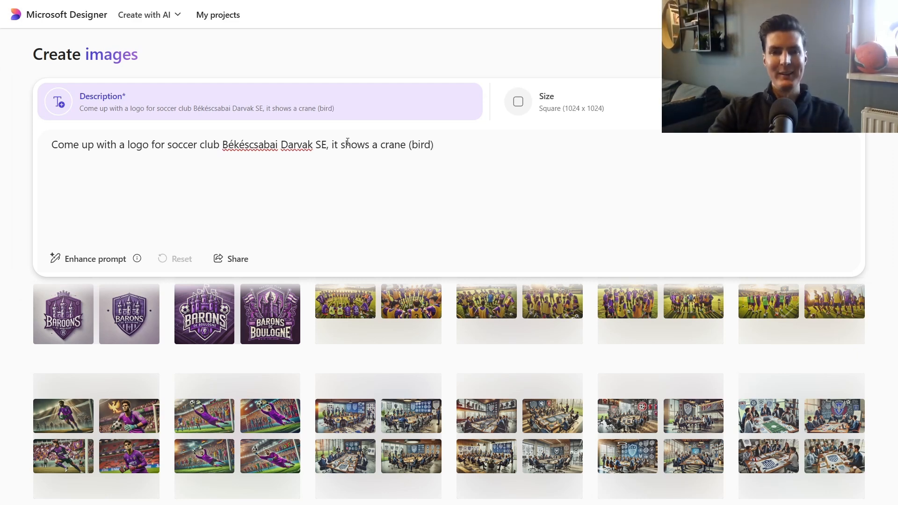
{"action": "type", "text": " and based on "}
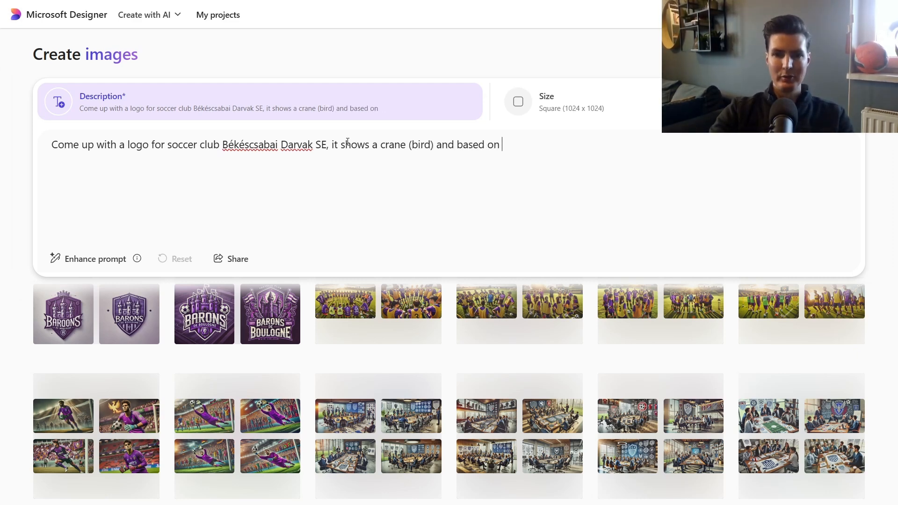
{"action": "type", "text": "colour purple. B"}
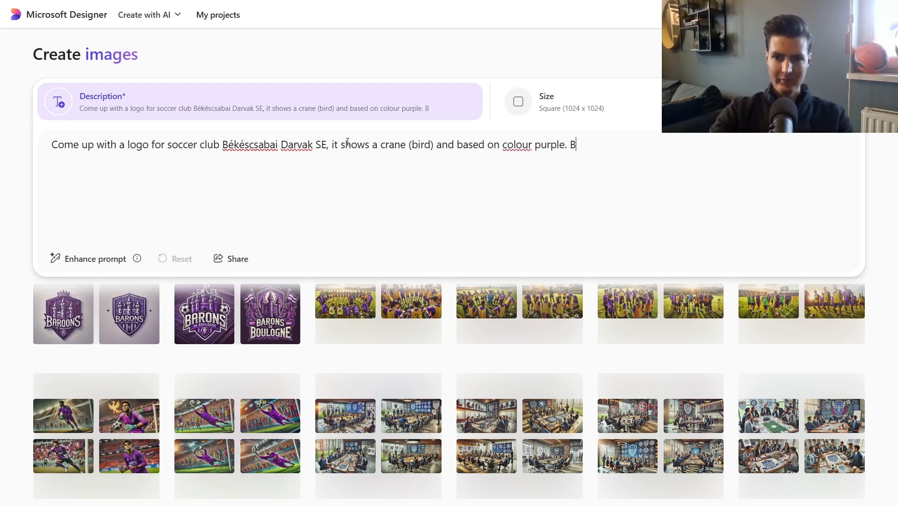
{"action": "type", "text": "ackground is white"}
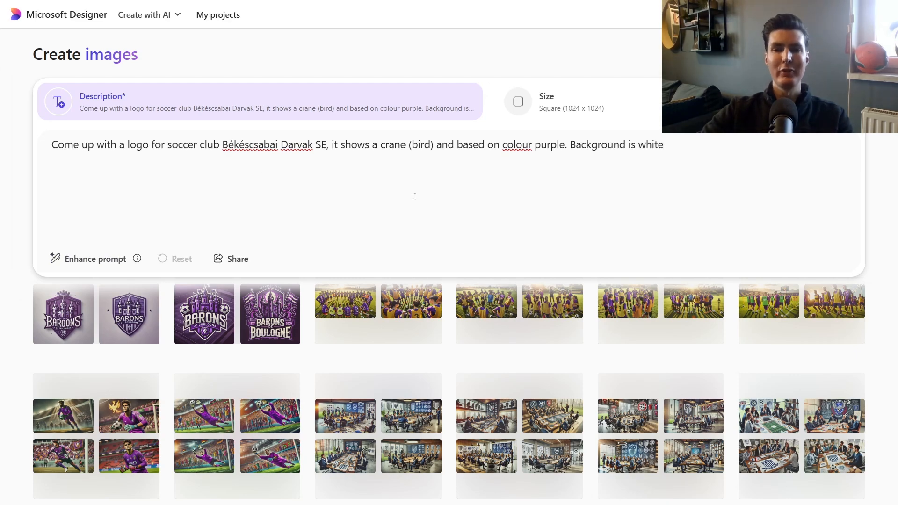
{"action": "key", "text": "Return"}
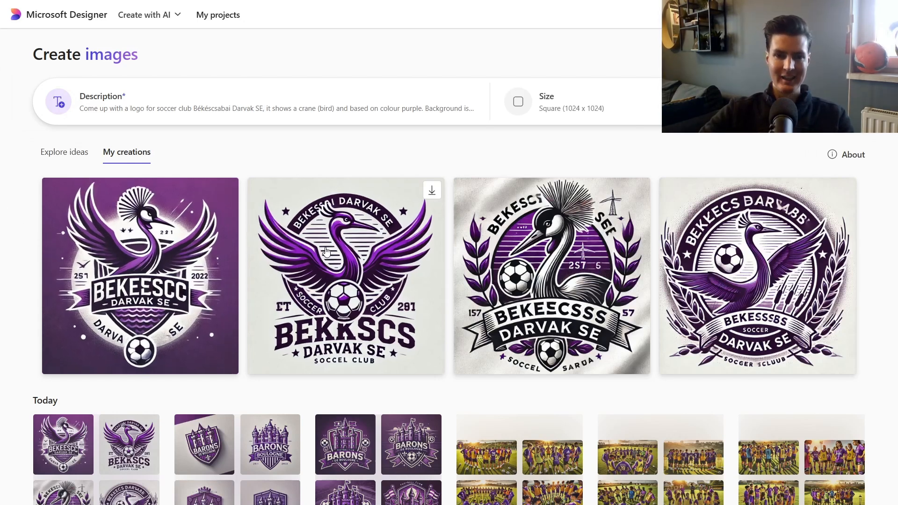
Step: Replace the club name in the logo description so the opening reads "Come up with a logo for soccer club based on hungary. It shows a crane"
{"action": "left_click", "coordinate": [205, 112]}
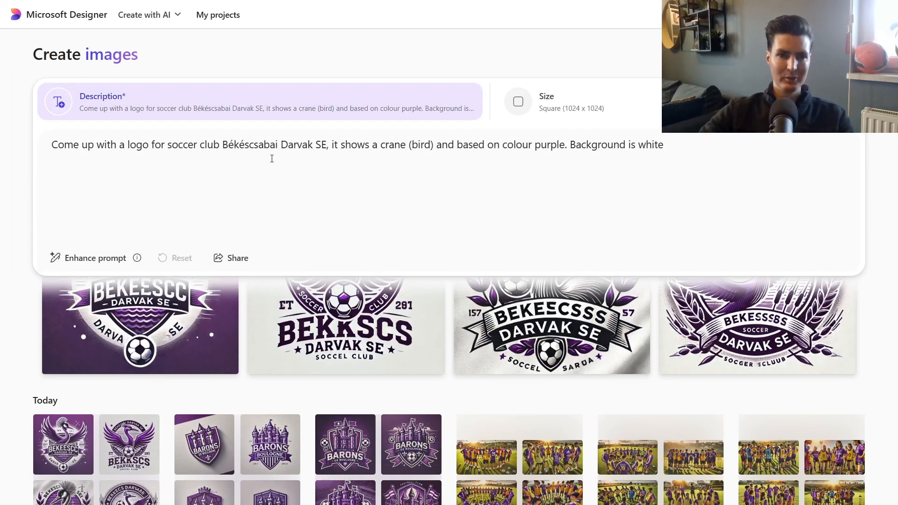
{"action": "left_click_drag", "start_coordinate": [328, 145], "coordinate": [220, 145]}
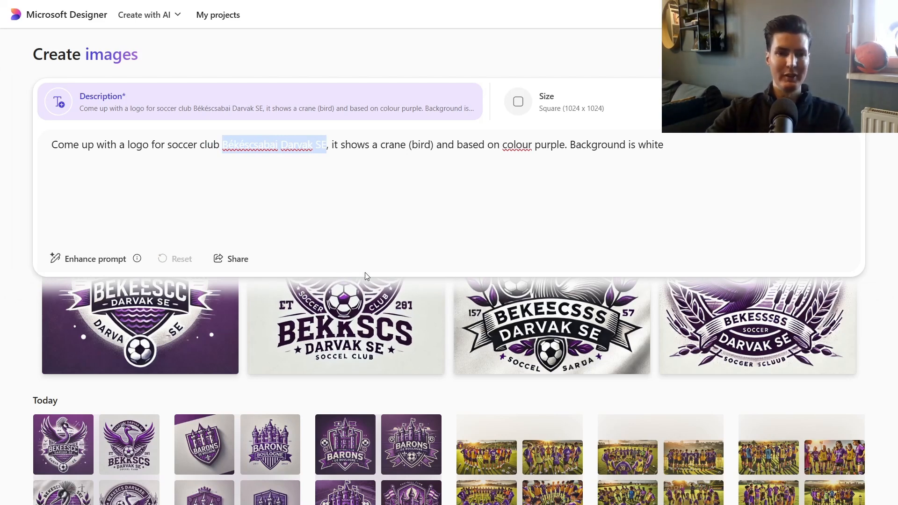
{"action": "key", "text": "BackSpace"}
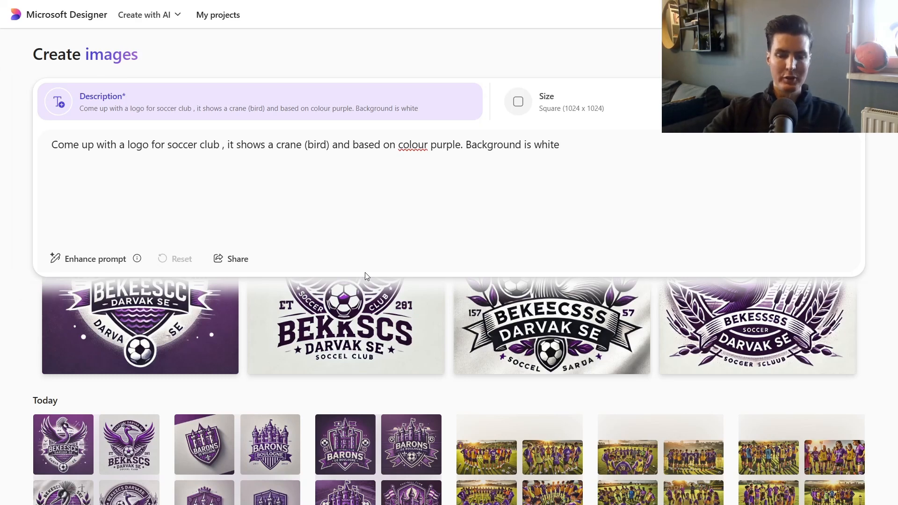
{"action": "key", "text": "BackSpace"}
{"action": "key", "text": "BackSpace"}
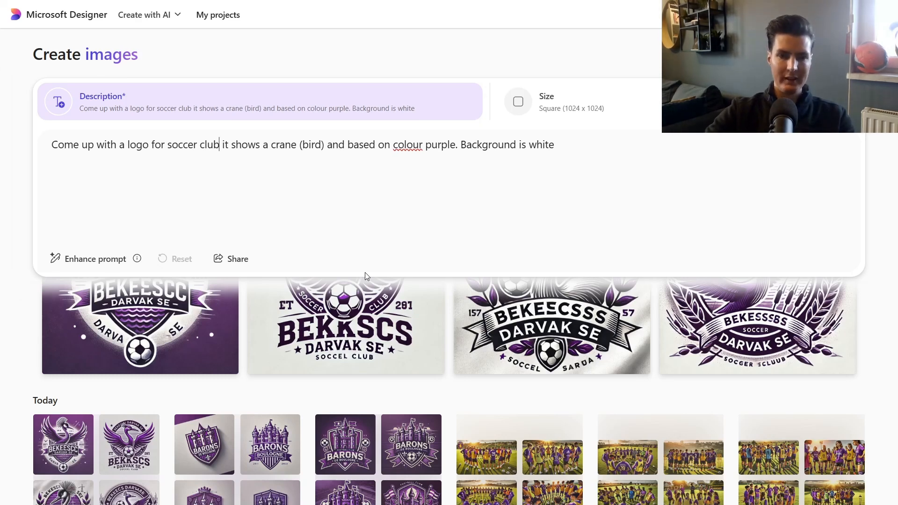
{"action": "type", "text": "."}
{"action": "key", "text": "Right"}
{"action": "key", "text": "Right"}
{"action": "key", "text": "Right"}
{"action": "key", "text": "BackSpace"}
{"action": "key", "text": "BackSpace"}
{"action": "key", "text": "BackSpace"}
{"action": "key", "text": "BackSpace"}
{"action": "type", "text": "based on "}
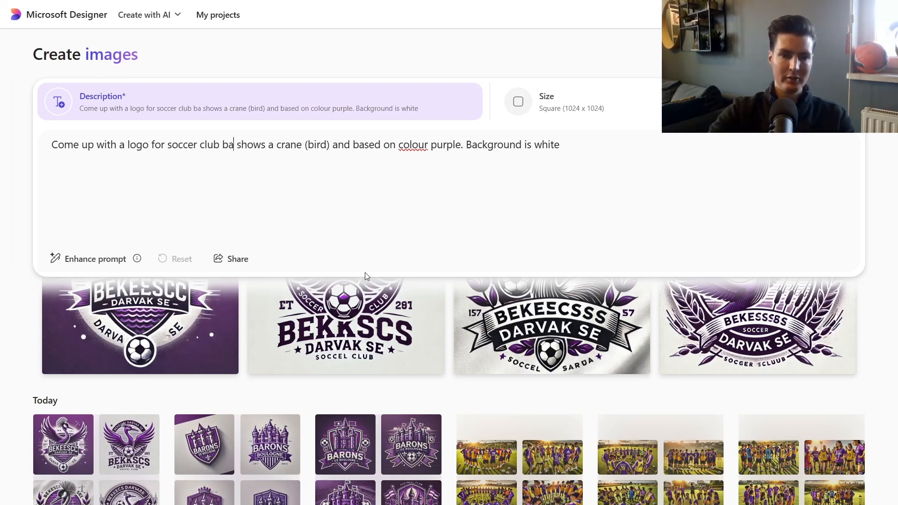
{"action": "type", "text": "hungary. It"}
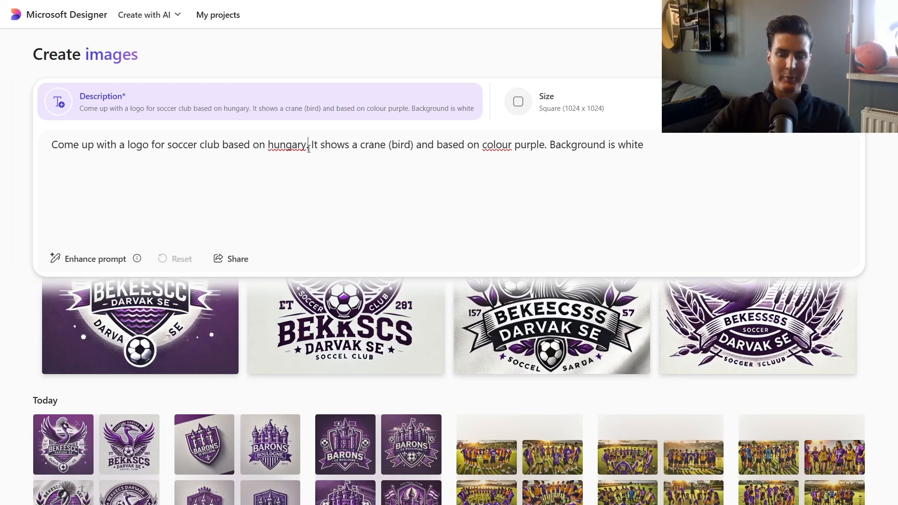
Step: Add ", from bekescaba." after "hungary" in the description and generate the logo images
{"action": "key", "text": "BackSpace"}
{"action": "type", "text": ", form"}
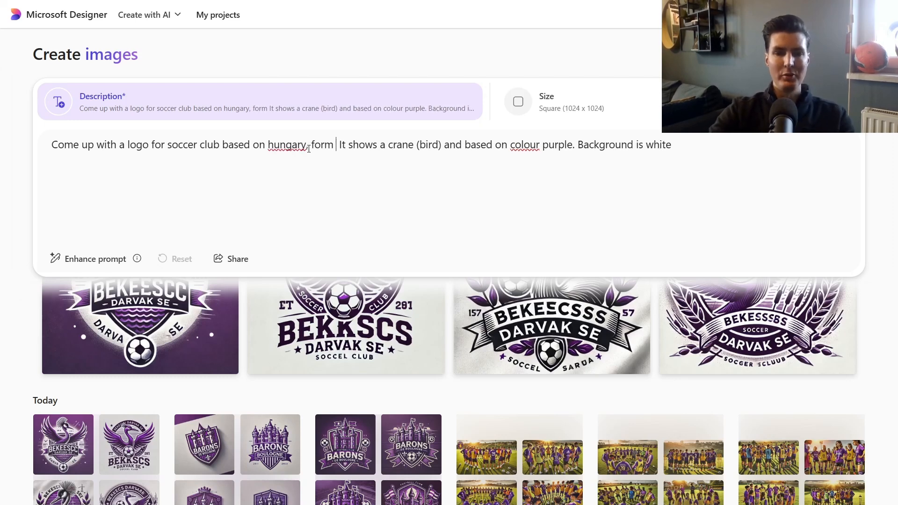
{"action": "key", "text": "BackSpace"}
{"action": "key", "text": "BackSpace"}
{"action": "key", "text": "BackSpace"}
{"action": "key", "text": "BackSpace"}
{"action": "type", "text": "rom be"}
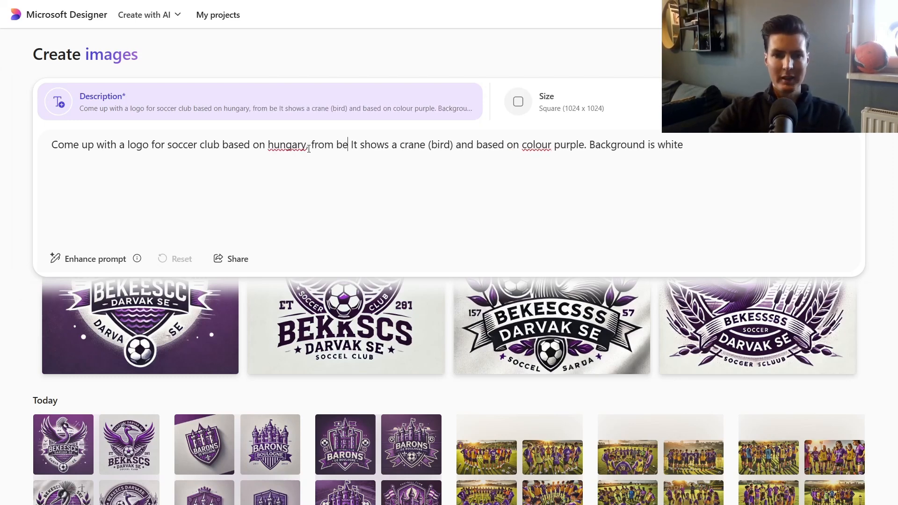
{"action": "type", "text": "kescaba."}
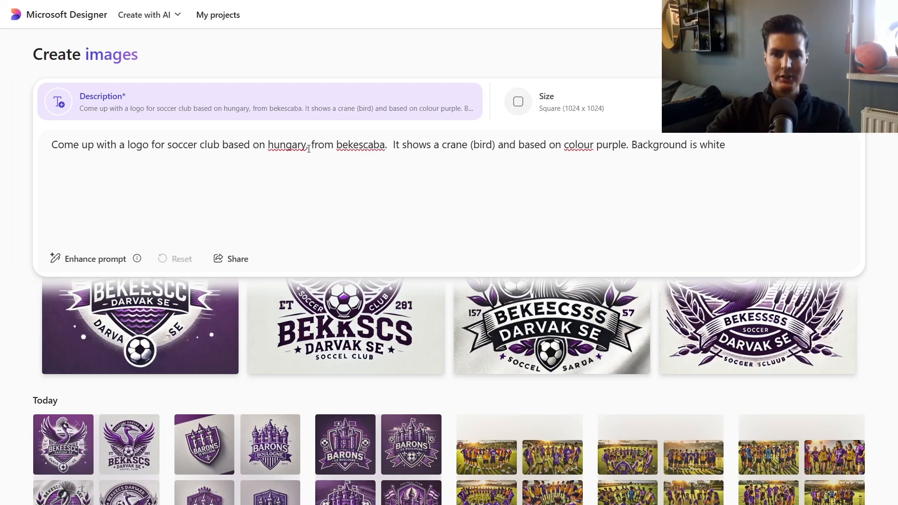
{"action": "key", "text": "BackSpace"}
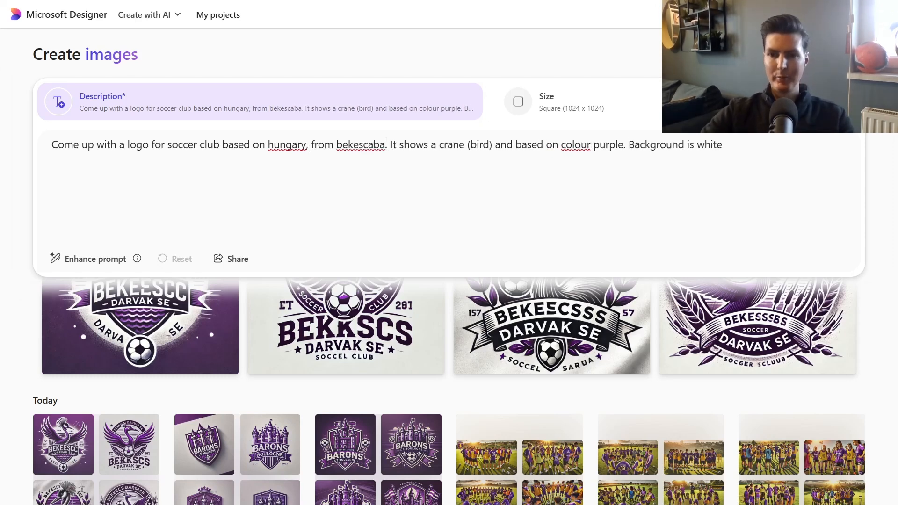
{"action": "key", "text": "Return"}
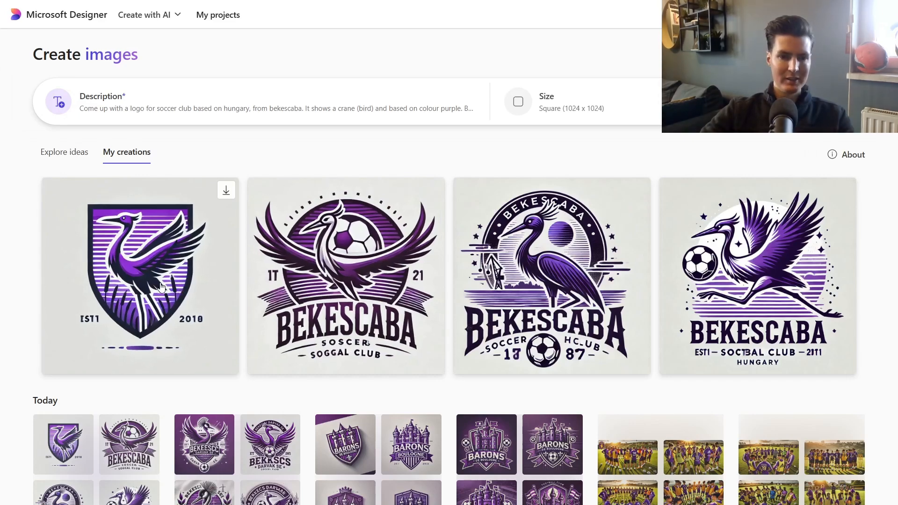
Step: Inspect the new shield-shaped crane logo at full size and return to the creations
{"action": "left_click", "coordinate": [147, 271]}
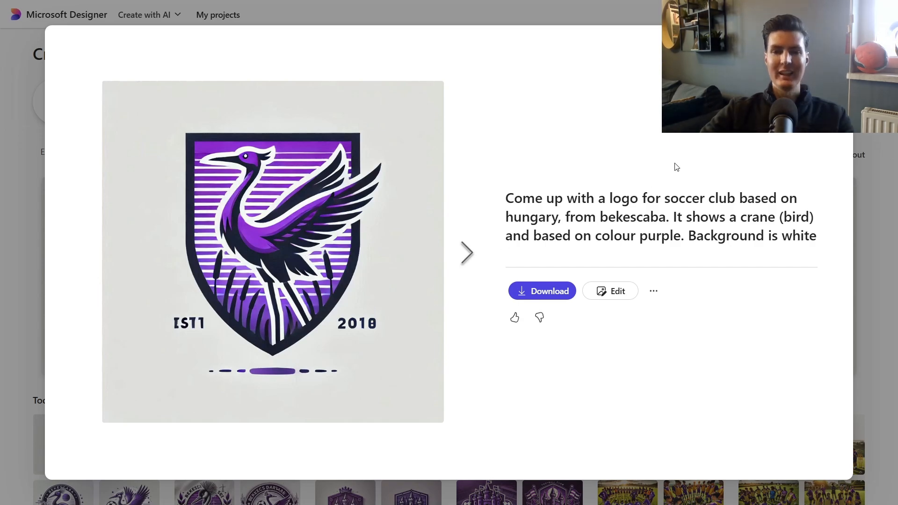
{"action": "key", "text": "Escape"}
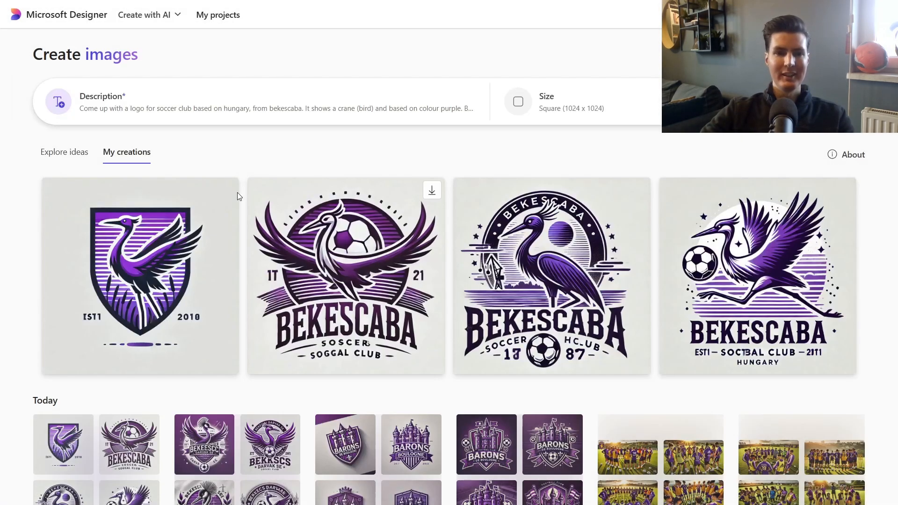
Step: Shorten the club's location in the description to "based in hungary.", enhance the prompt and generate new logos from it
{"action": "left_click", "coordinate": [165, 120]}
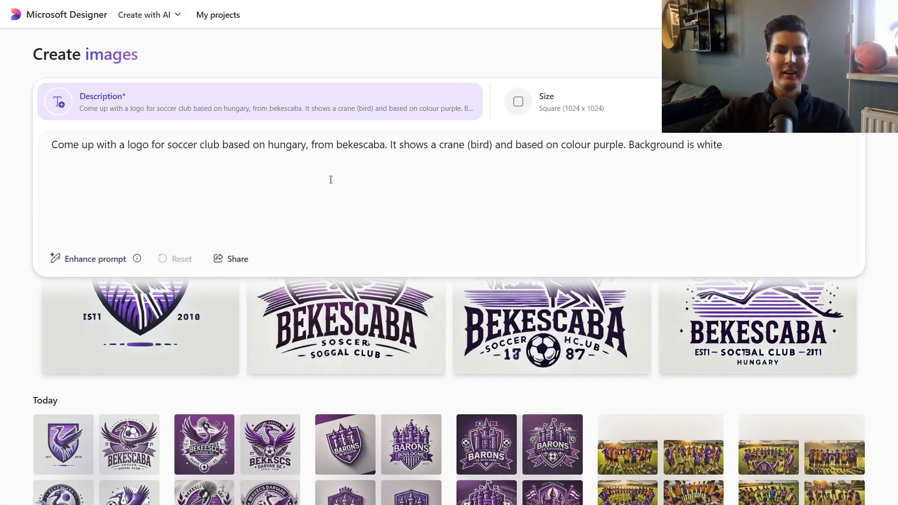
{"action": "left_click", "coordinate": [83, 260]}
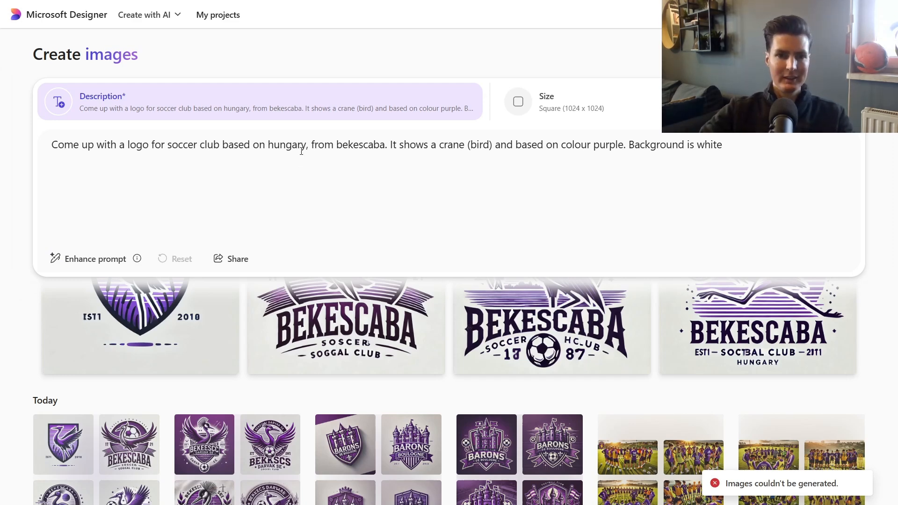
{"action": "left_click_drag", "start_coordinate": [391, 145], "coordinate": [263, 148]}
{"action": "key", "text": "BackSpace"}
{"action": "key", "text": "BackSpace"}
{"action": "type", "text": "in hunga"}
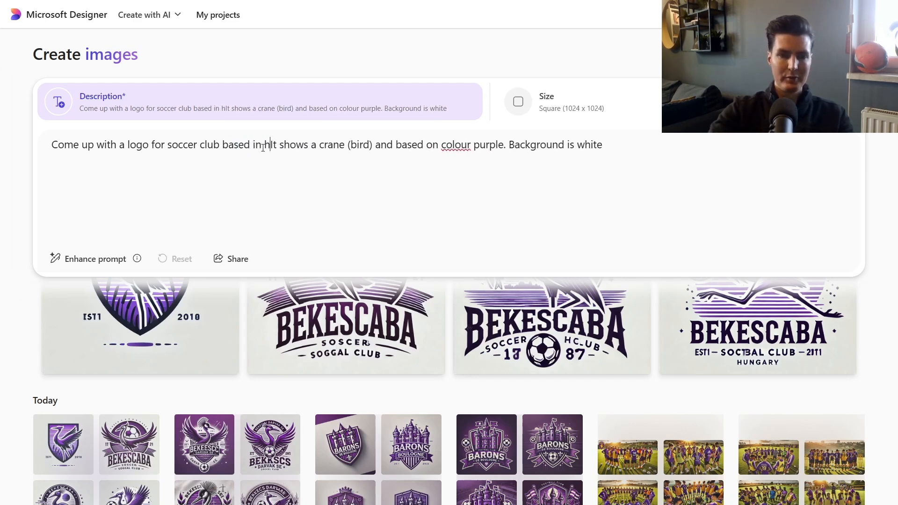
{"action": "type", "text": "ry."}
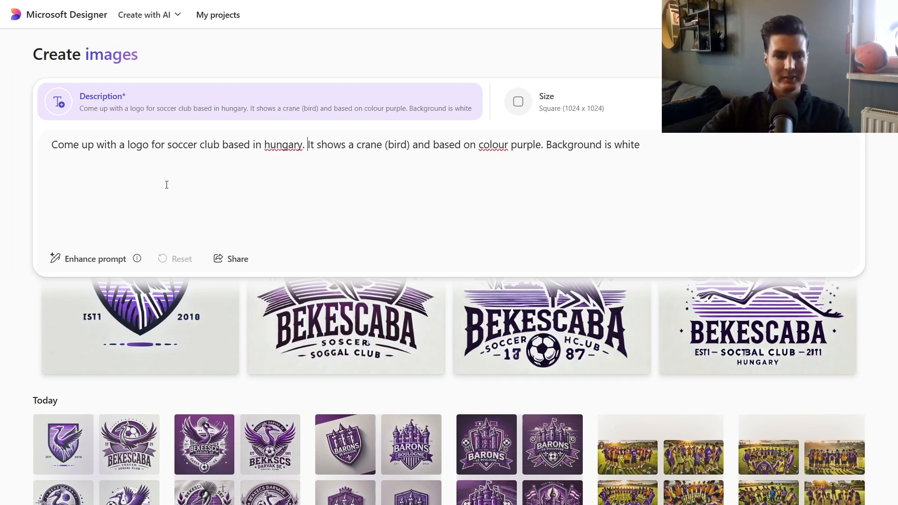
{"action": "left_click", "coordinate": [98, 259]}
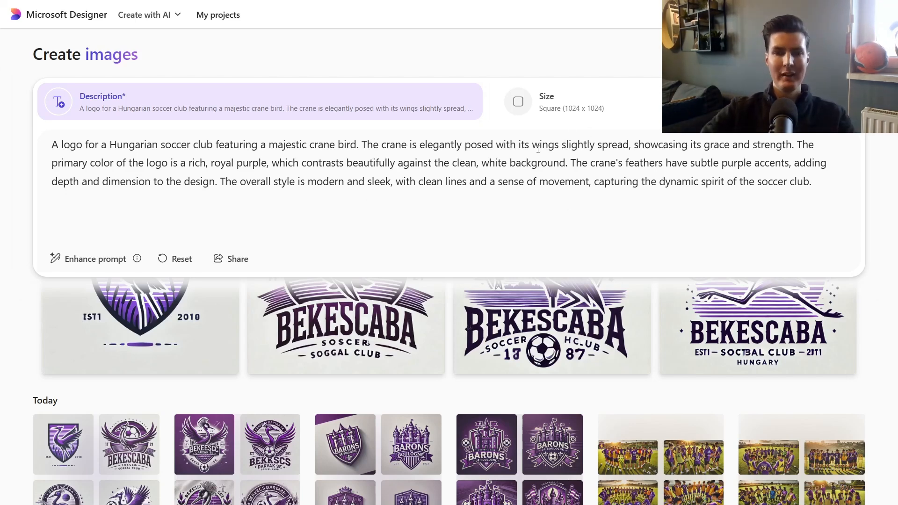
{"action": "left_click", "coordinate": [820, 102]}
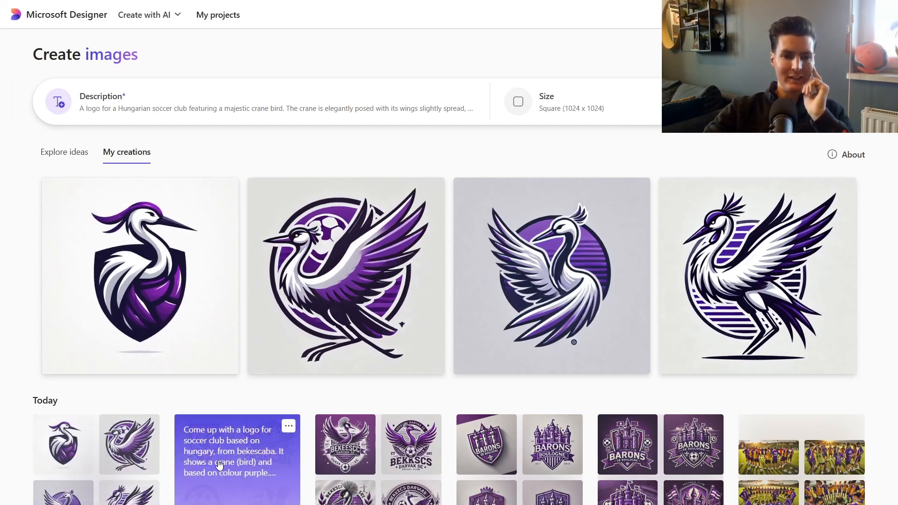
Step: Compare the earlier shield crane logo with the first two newly generated crane logos at full size
{"action": "left_click", "coordinate": [224, 457]}
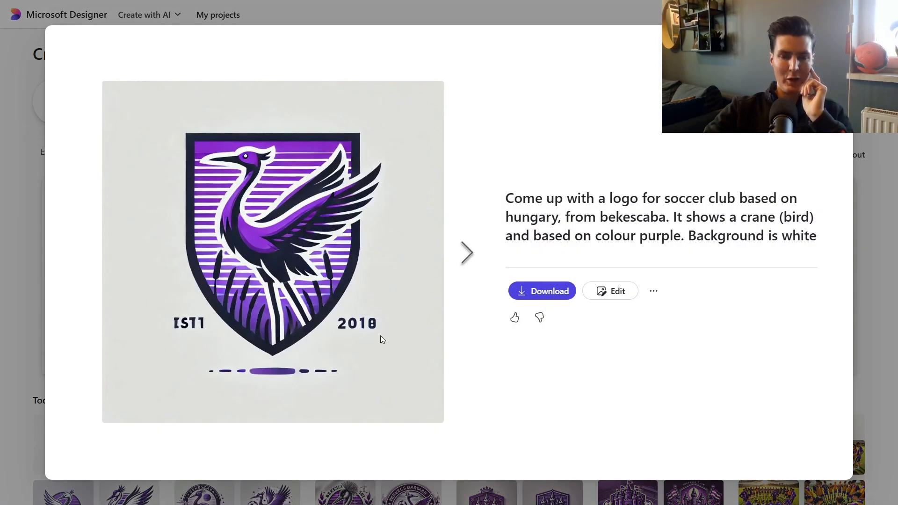
{"action": "left_click", "coordinate": [833, 46]}
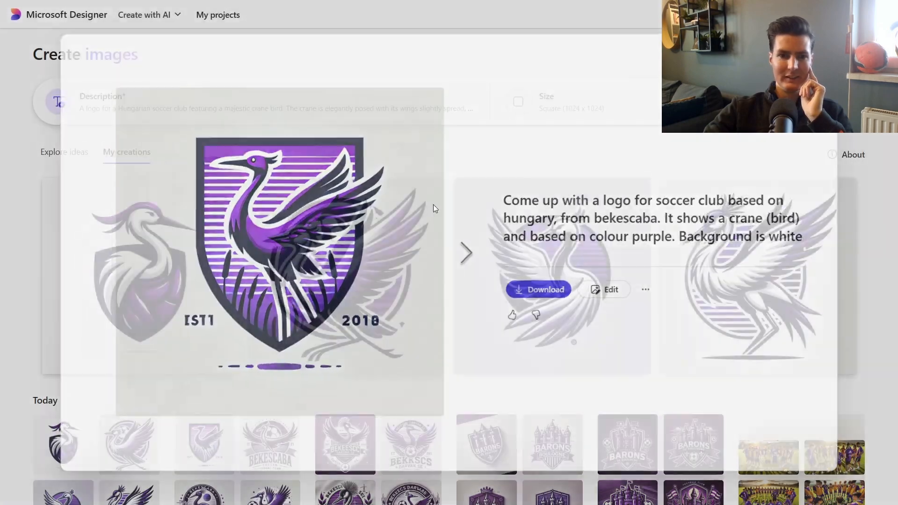
{"action": "scroll", "coordinate": [433, 204], "scroll_direction": "down", "scroll_amount": 1}
{"action": "left_click", "coordinate": [155, 281]}
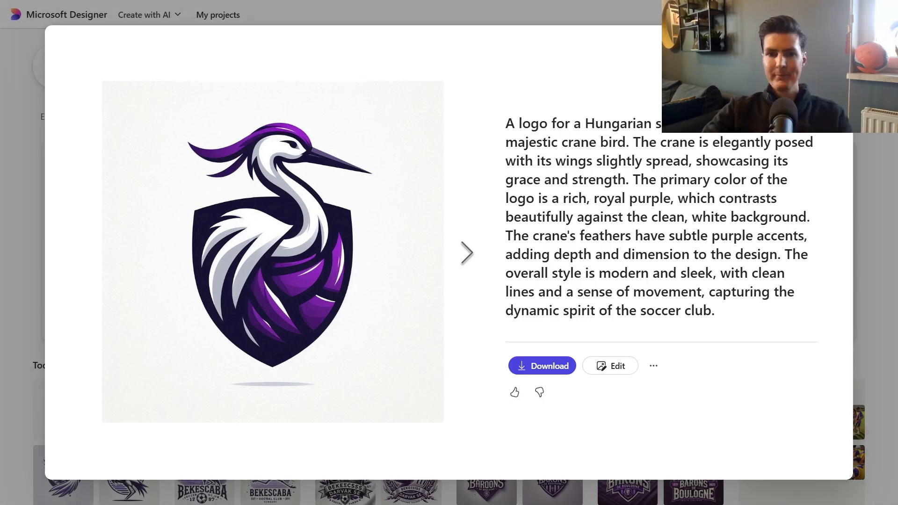
{"action": "key", "text": "Escape"}
{"action": "left_click", "coordinate": [389, 234]}
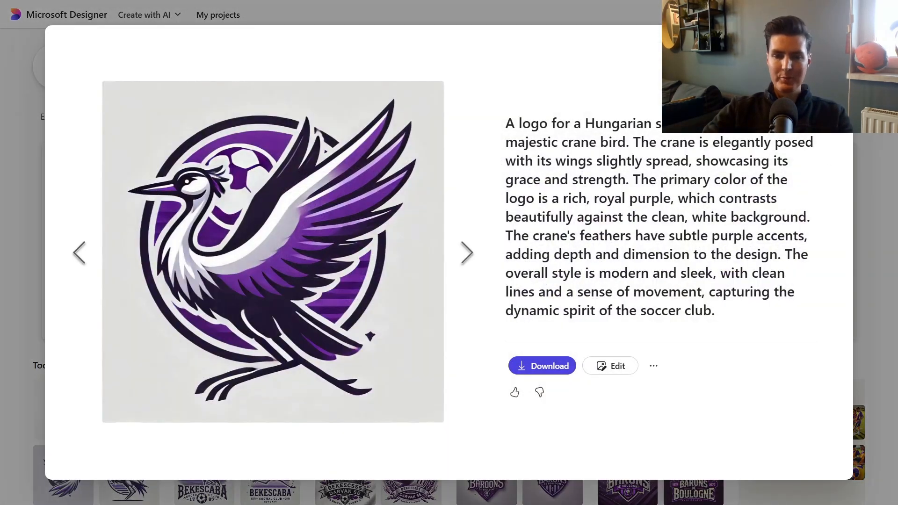
{"action": "key", "text": "Escape"}
{"action": "scroll", "coordinate": [215, 164], "scroll_direction": "up", "scroll_amount": 1}
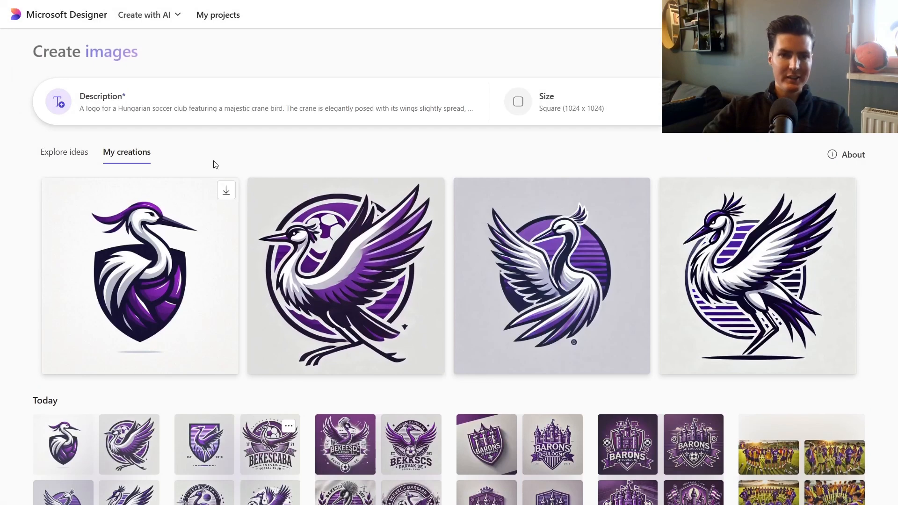
Step: Append "There is also a soccer ball in there. Hungarian city in the background." to the description, and generate logos from it and its enhanced version
{"action": "left_click", "coordinate": [242, 123]}
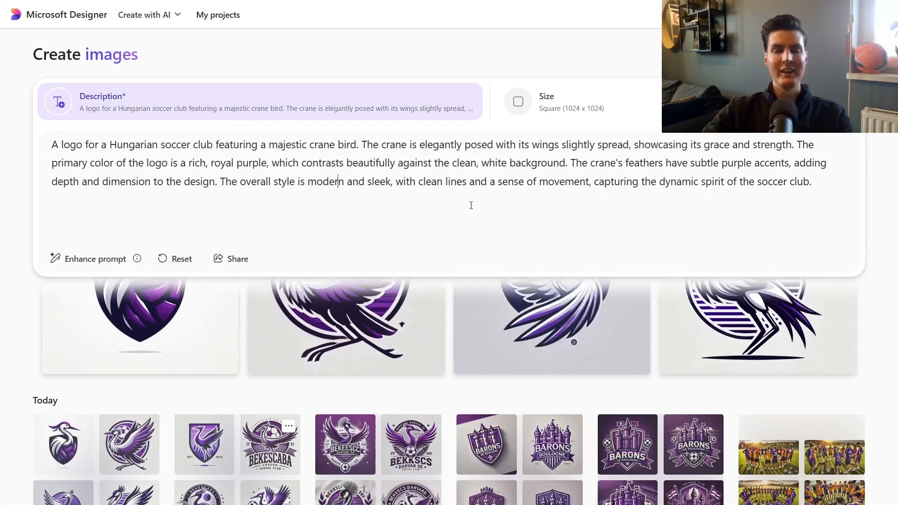
{"action": "left_click", "coordinate": [821, 190]}
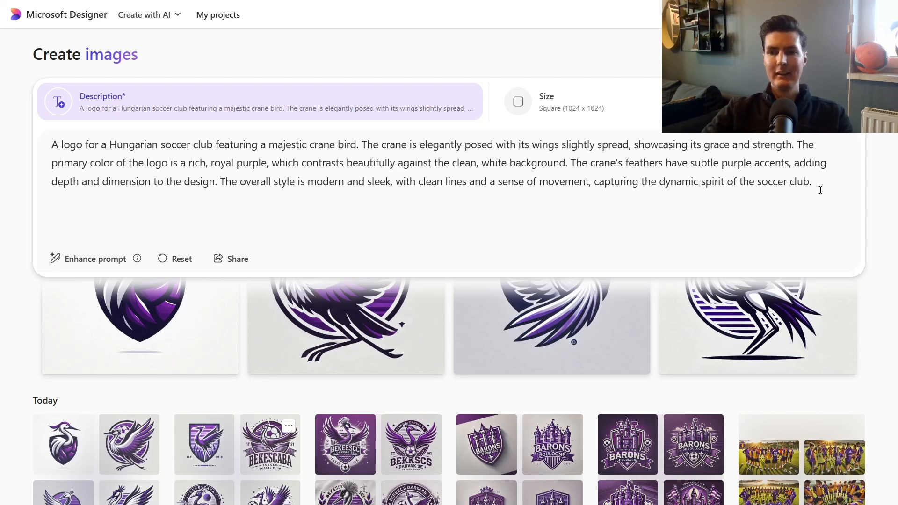
{"action": "type", "text": "There is also a soccer ball in ther"}
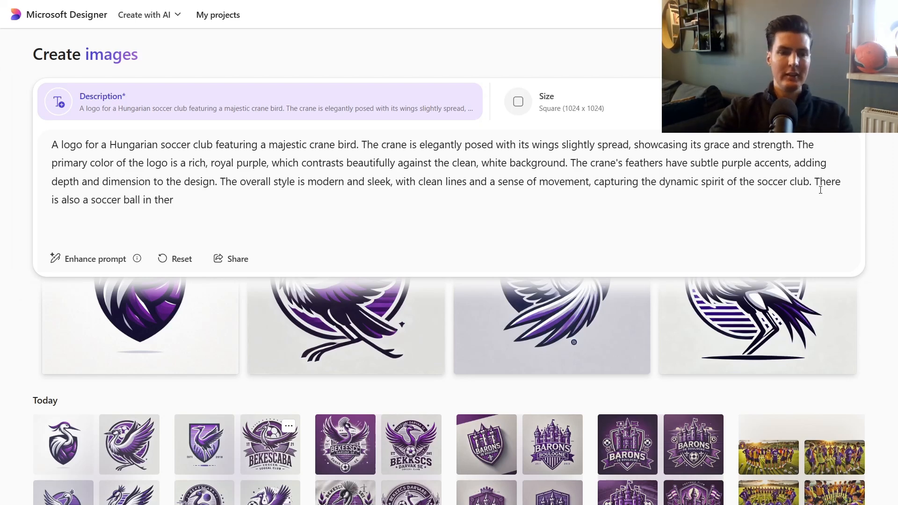
{"action": "type", "text": "e. Ci"}
{"action": "key", "text": "BackSpace"}
{"action": "key", "text": "BackSpace"}
{"action": "type", "text": "Hungarian city in the background."}
{"action": "key", "text": "Return"}
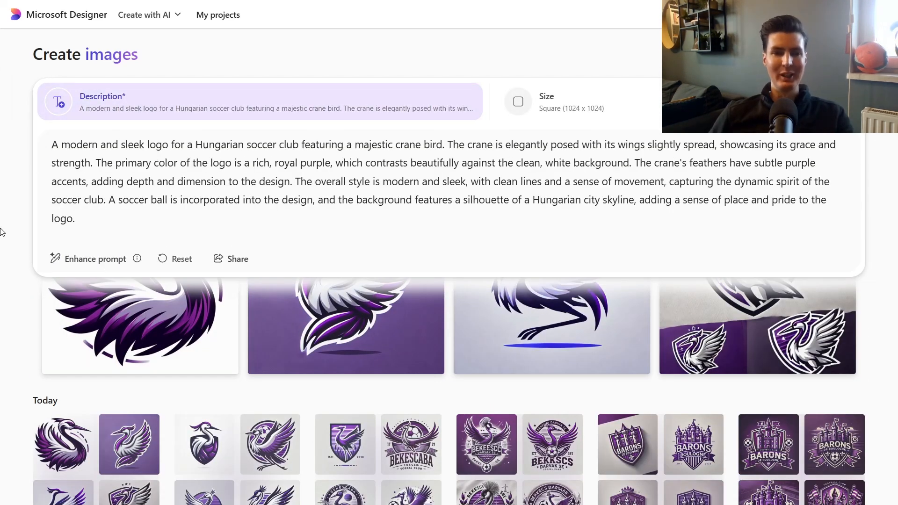
{"action": "key", "text": "Return"}
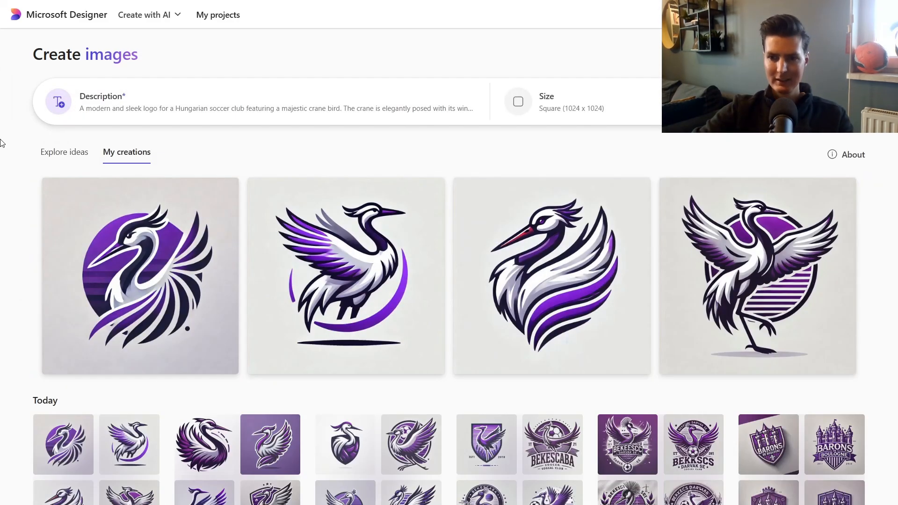
Step: Examine the newest crane logos at full size and compare them with the earlier sets of club logos
{"action": "left_click", "coordinate": [154, 254]}
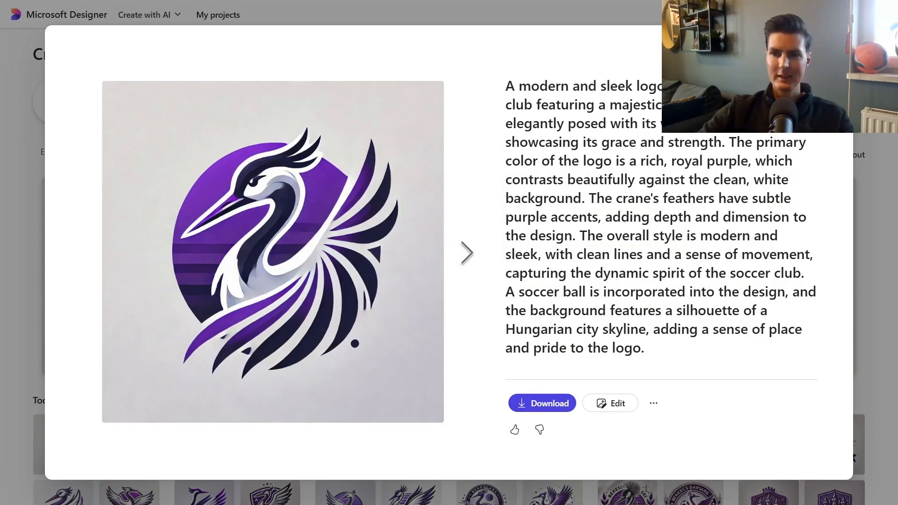
{"action": "key", "text": "Escape"}
{"action": "scroll", "coordinate": [400, 377], "scroll_direction": "down", "scroll_amount": 3}
{"action": "left_click", "coordinate": [627, 361]}
{"action": "left_click", "coordinate": [2, 212]}
{"action": "scroll", "coordinate": [8, 226], "scroll_direction": "down", "scroll_amount": 1}
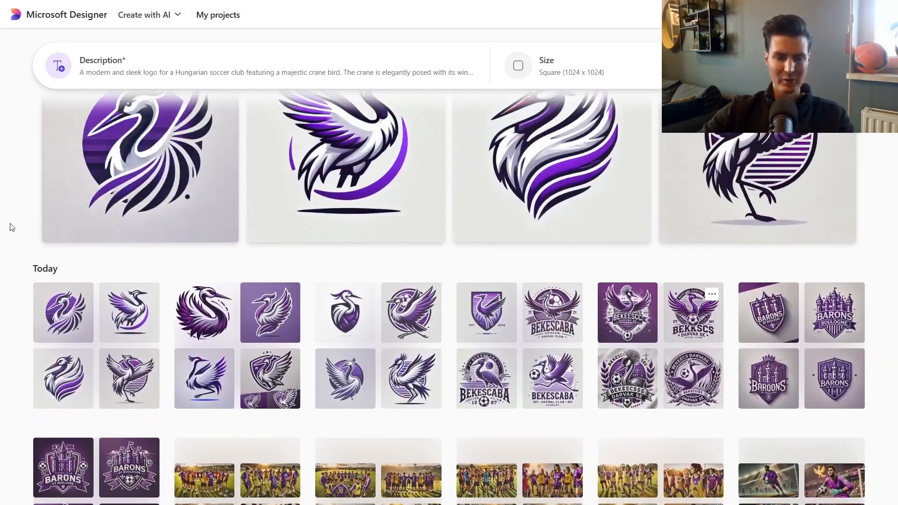
{"action": "scroll", "coordinate": [8, 225], "scroll_direction": "up", "scroll_amount": 1}
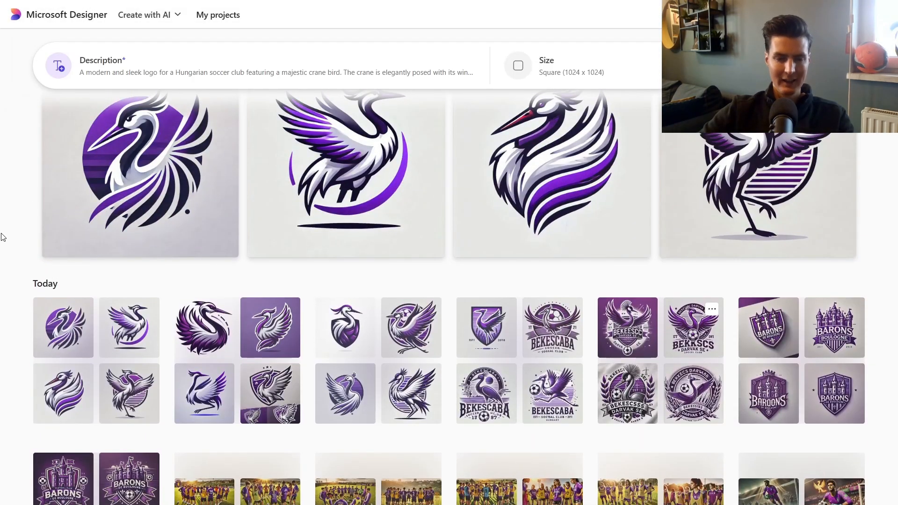
{"action": "mouse_move", "coordinate": [198, 364]}
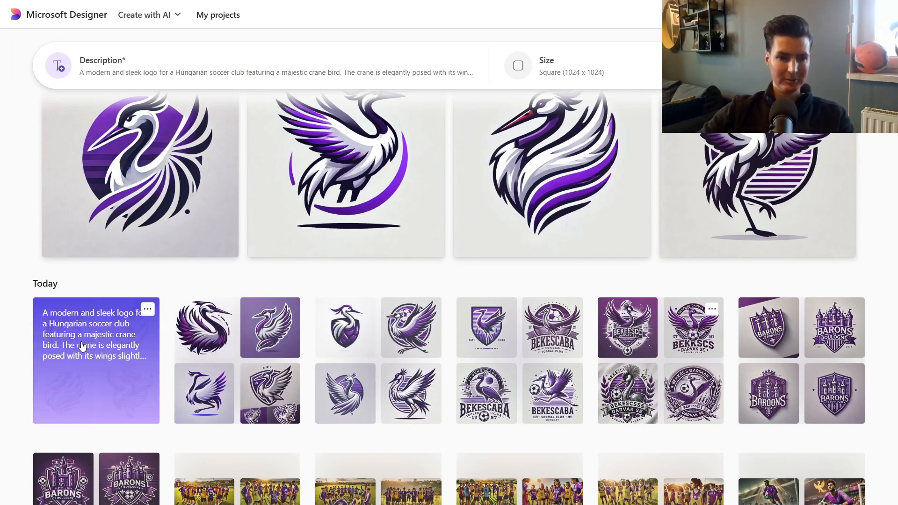
{"action": "left_click", "coordinate": [110, 350]}
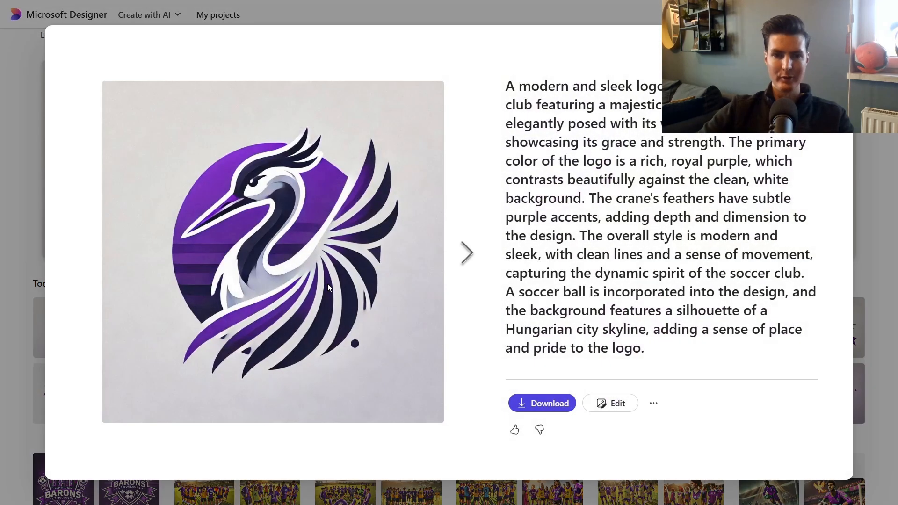
{"action": "left_click", "coordinate": [467, 253]}
{"action": "key", "text": "Escape"}
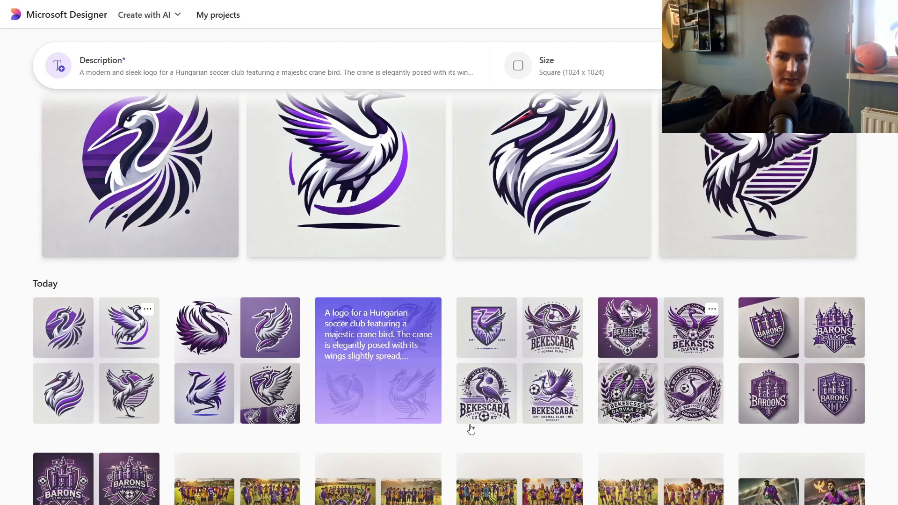
Step: Compare the shield and round crane logos from the enhanced prompt with the earlier square-topped shield crane logo at full size
{"action": "left_click", "coordinate": [397, 379]}
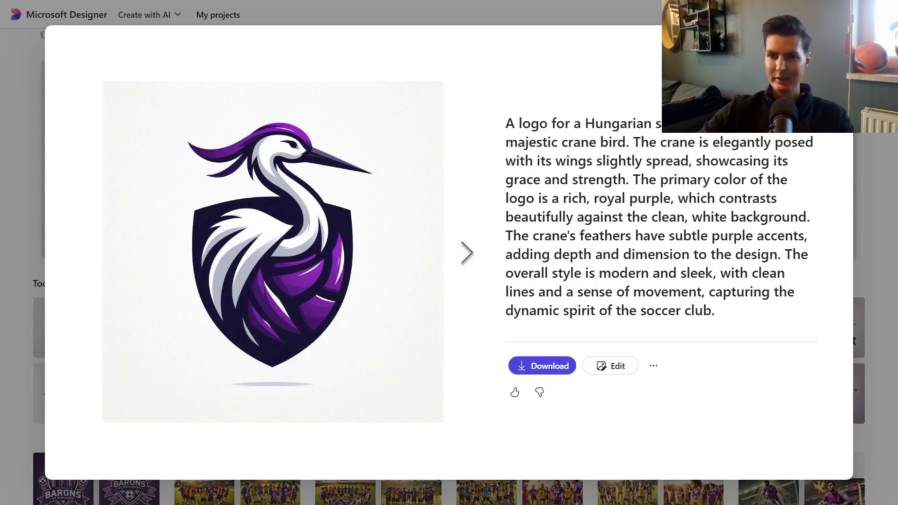
{"action": "key", "text": "Escape"}
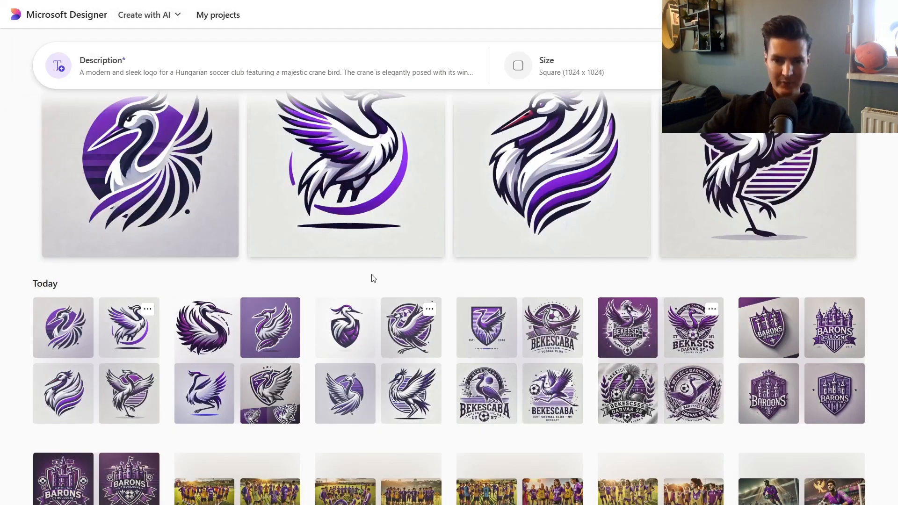
{"action": "left_click", "coordinate": [487, 328]}
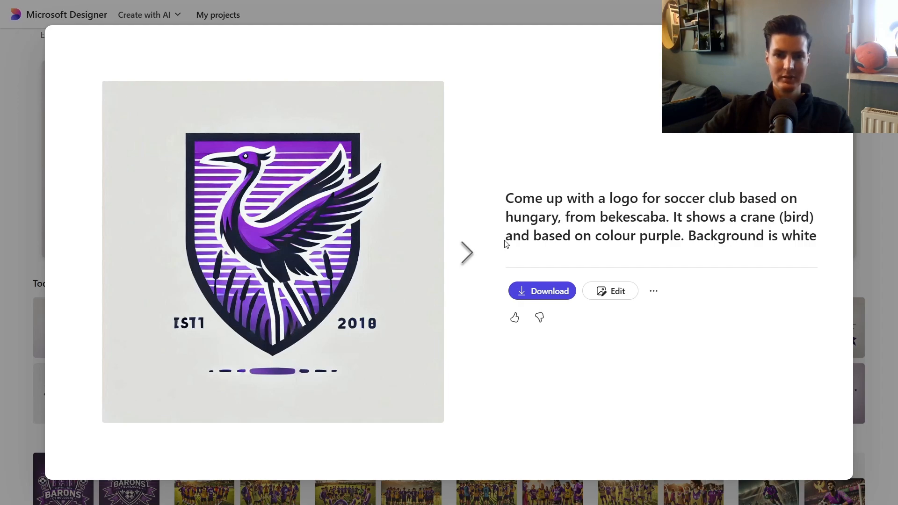
{"action": "key", "text": "Escape"}
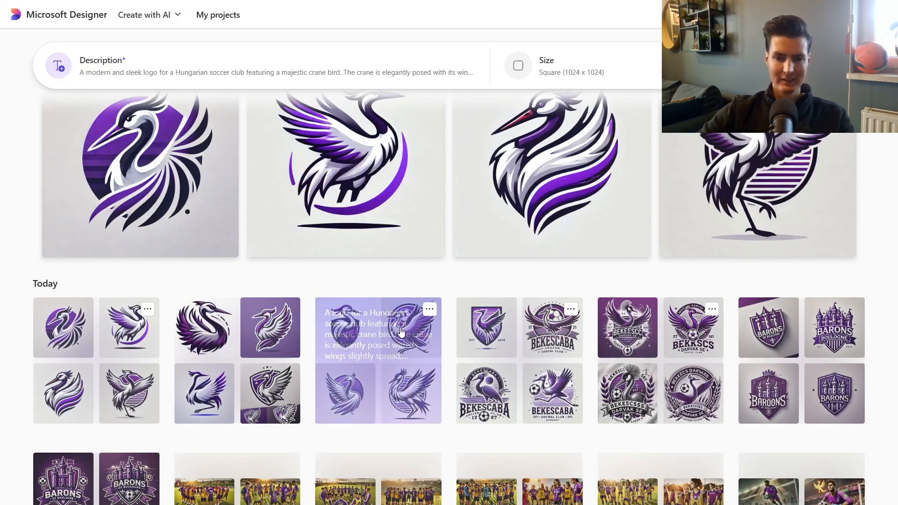
{"action": "left_click", "coordinate": [393, 351]}
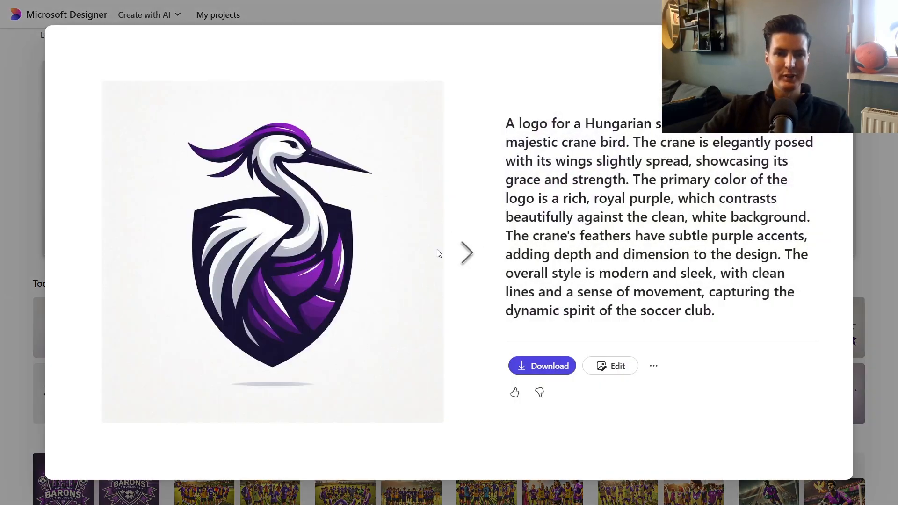
{"action": "left_click", "coordinate": [467, 253]}
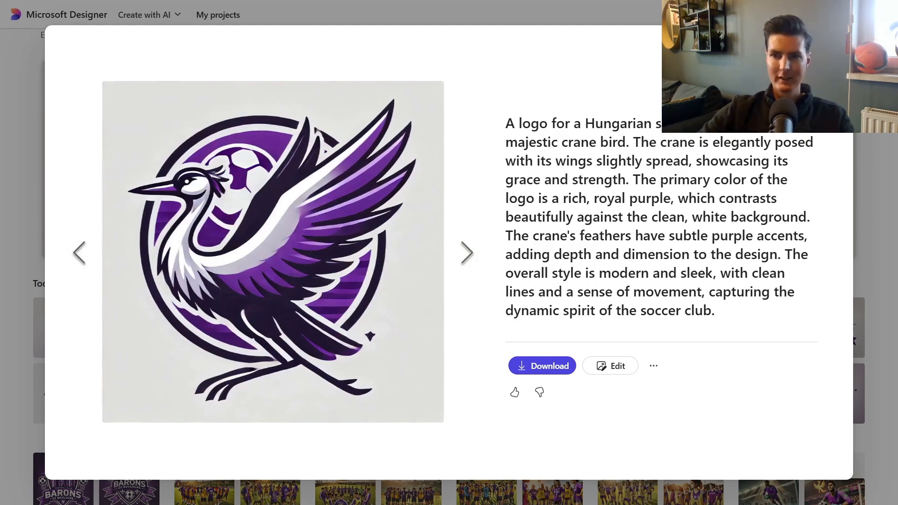
{"action": "key", "text": "Escape"}
{"action": "left_click", "coordinate": [492, 346]}
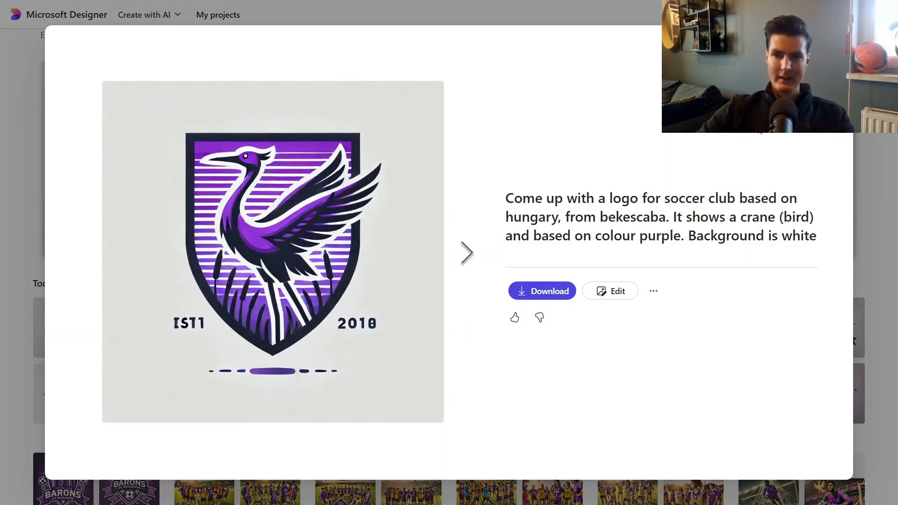
{"action": "key", "text": "Escape"}
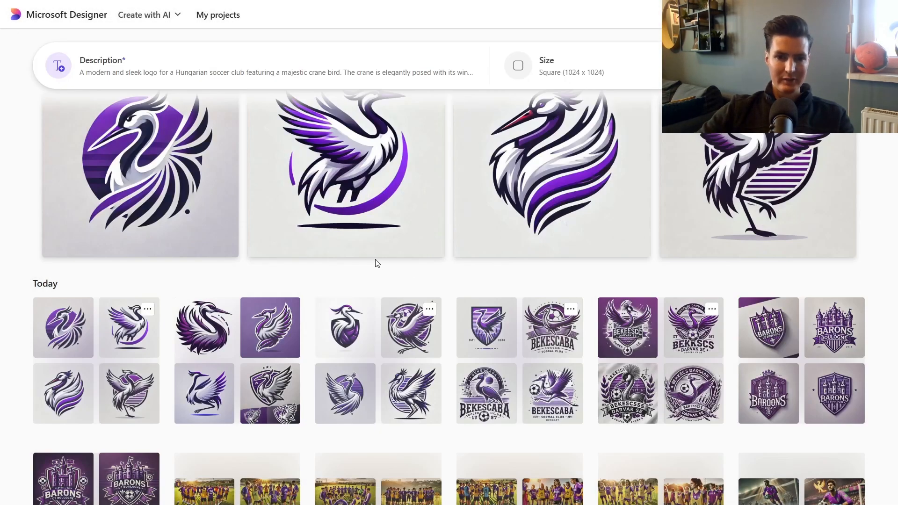
Step: Download the logo of the white crane on a dark shield with the purple ball
{"action": "left_click", "coordinate": [342, 333]}
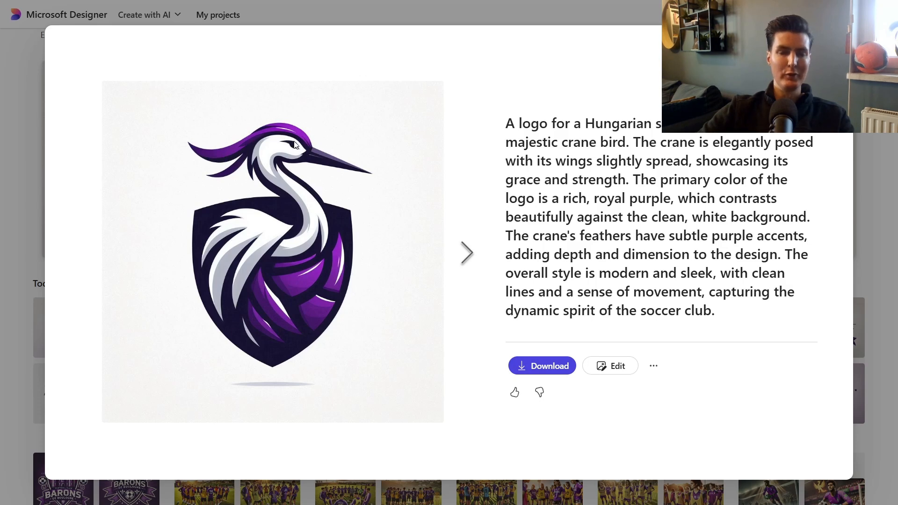
{"action": "left_click", "coordinate": [538, 369]}
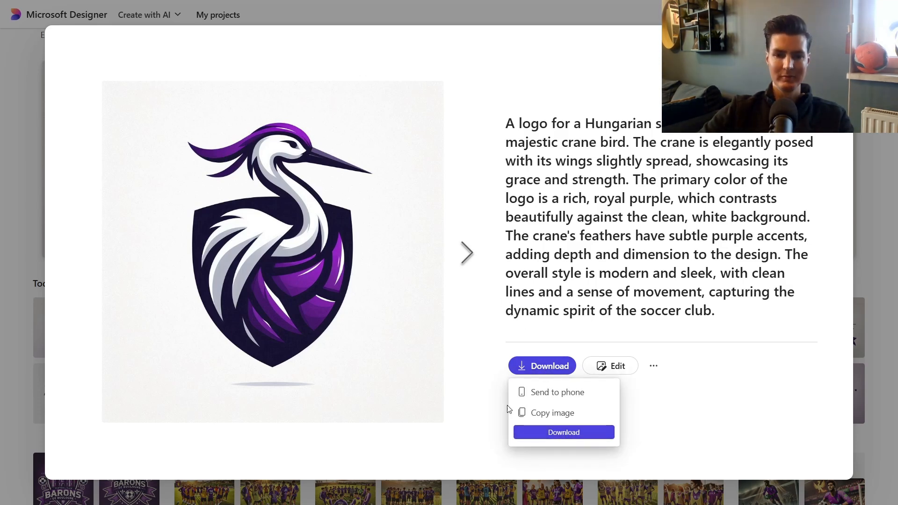
{"action": "left_click", "coordinate": [540, 434]}
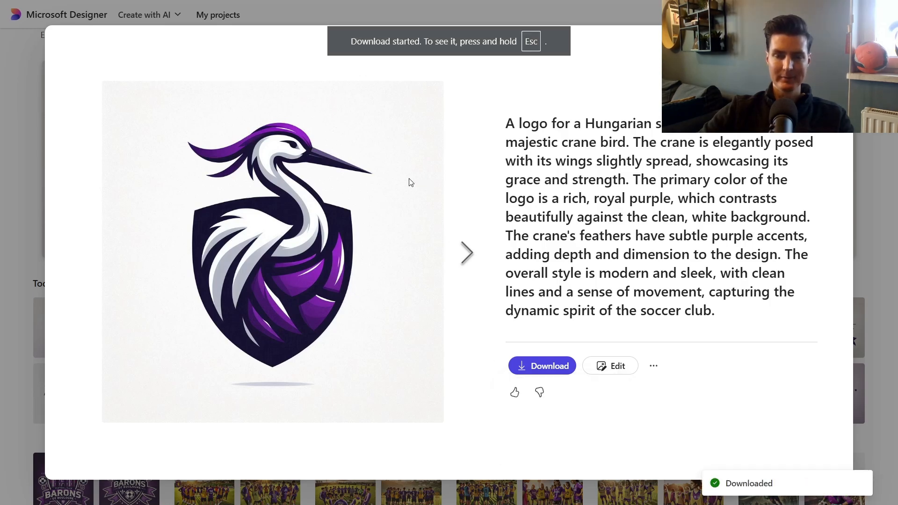
Step: Switch to remove.bg, remove the background of "Designer - 2024-12-23T142019.957.jpeg" and download the 500 × 500 px result
{"action": "left_click", "coordinate": [887, 182]}
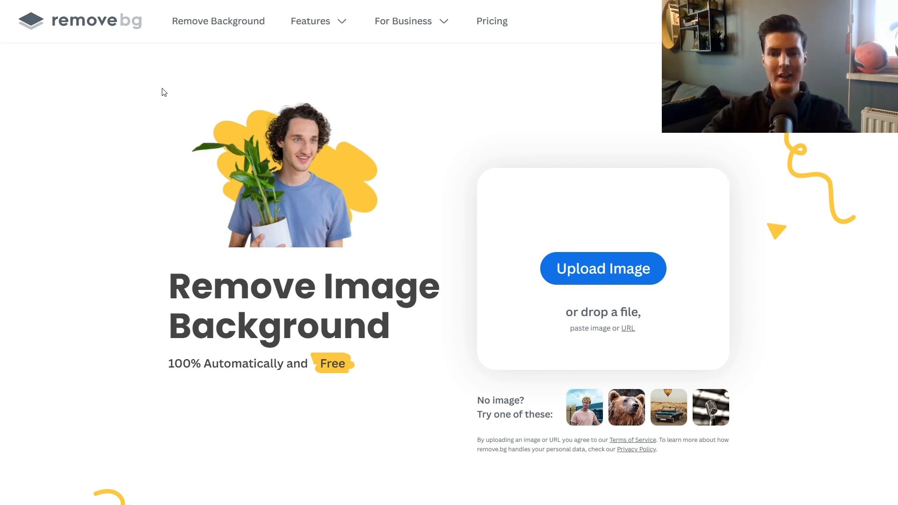
{"action": "left_click", "coordinate": [578, 276]}
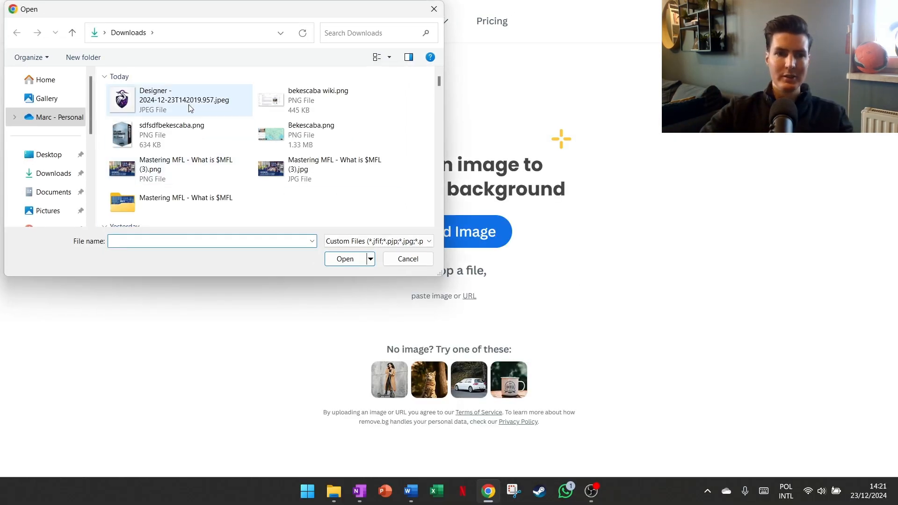
{"action": "left_click", "coordinate": [189, 105]}
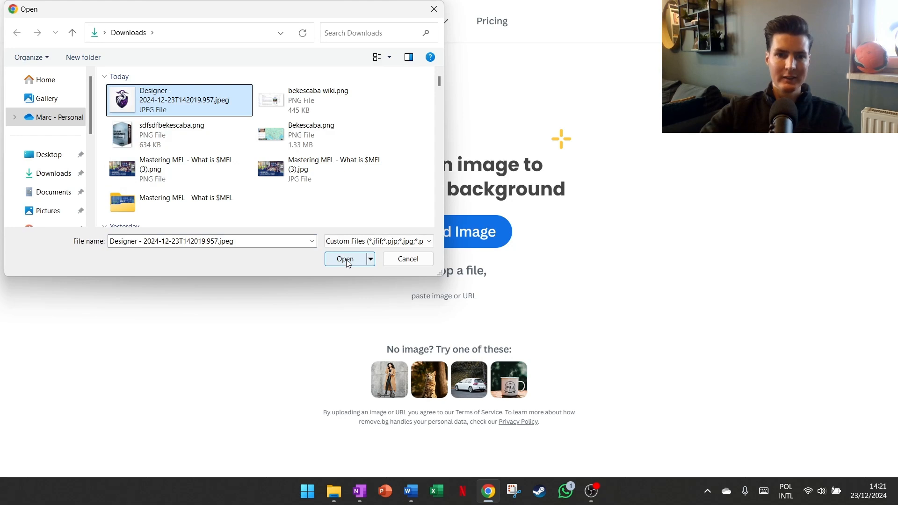
{"action": "left_click", "coordinate": [348, 260]}
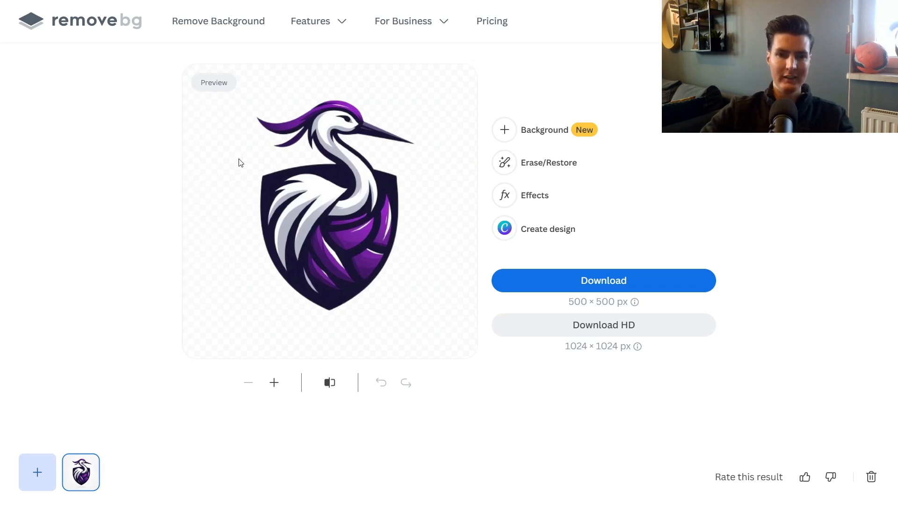
{"action": "left_click", "coordinate": [564, 285]}
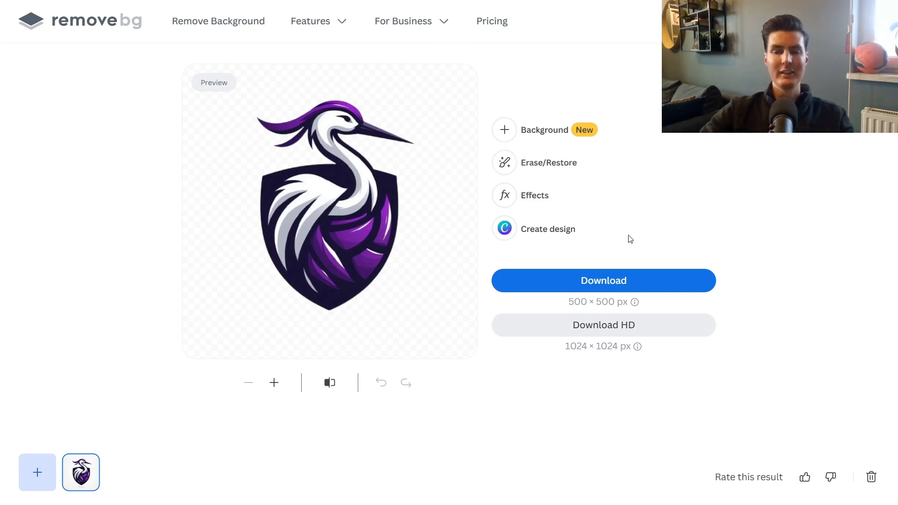
Step: Switch to the blank Instagram Post design in Canva and show it in full screen
{"action": "left_click", "coordinate": [446, 43]}
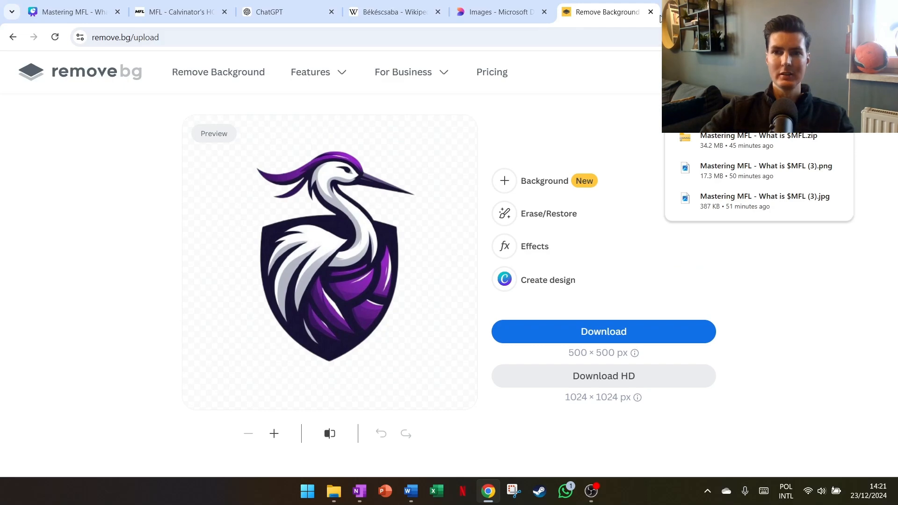
{"action": "left_click", "coordinate": [688, 13]}
{"action": "left_click", "coordinate": [887, 37]}
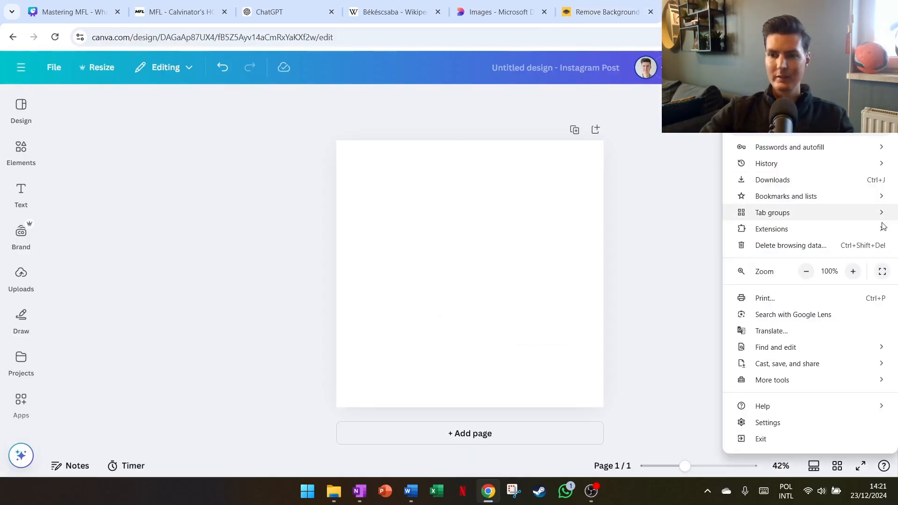
{"action": "left_click", "coordinate": [881, 270]}
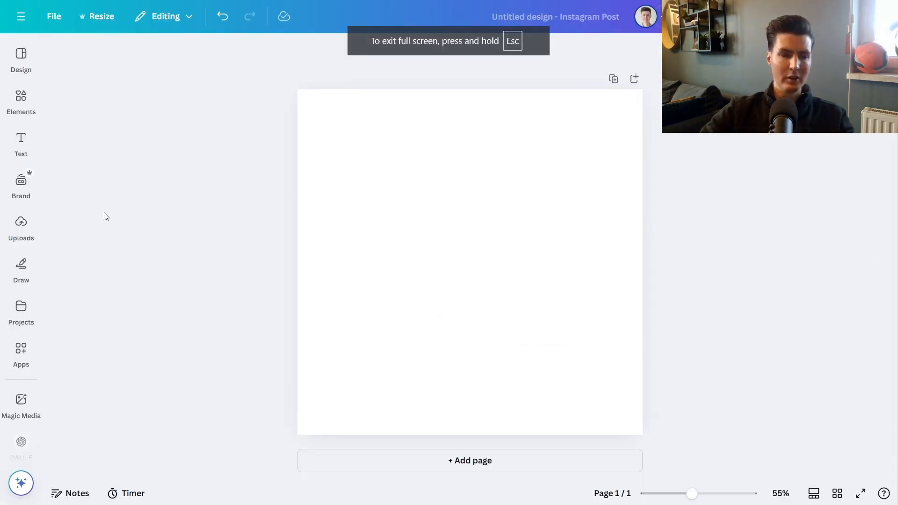
Step: Upload the original logo file "Designer - 2024-12-23T142019.957.jpeg" from Downloads to Canva
{"action": "left_click", "coordinate": [21, 310]}
{"action": "left_click", "coordinate": [21, 259]}
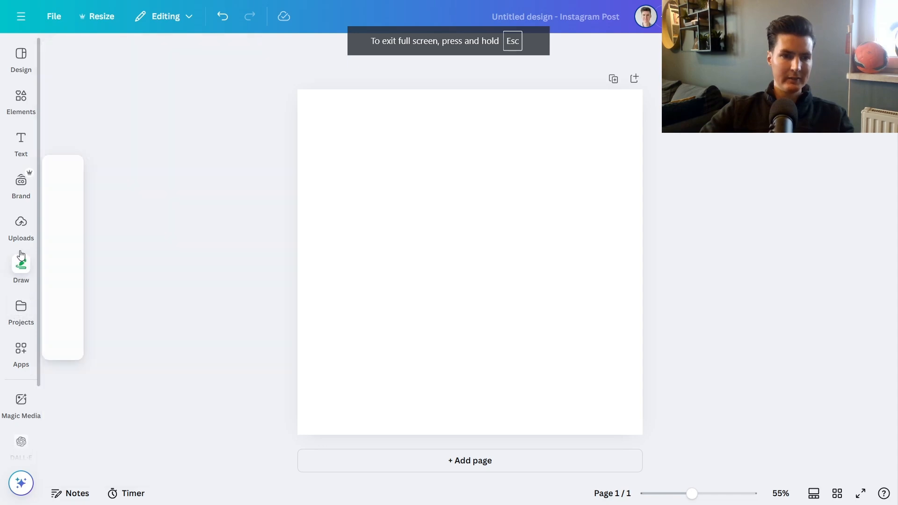
{"action": "left_click", "coordinate": [21, 226]}
{"action": "left_click", "coordinate": [120, 88]}
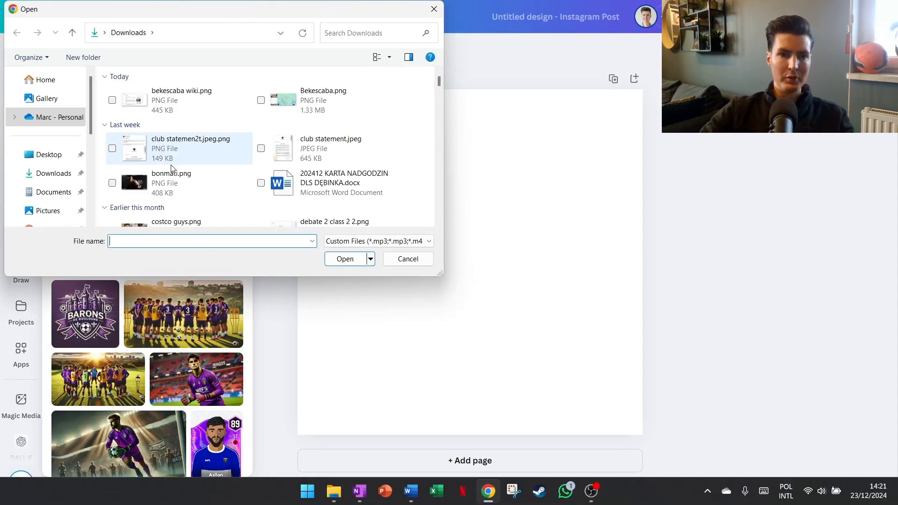
{"action": "left_click", "coordinate": [208, 114]}
{"action": "left_click", "coordinate": [328, 111]}
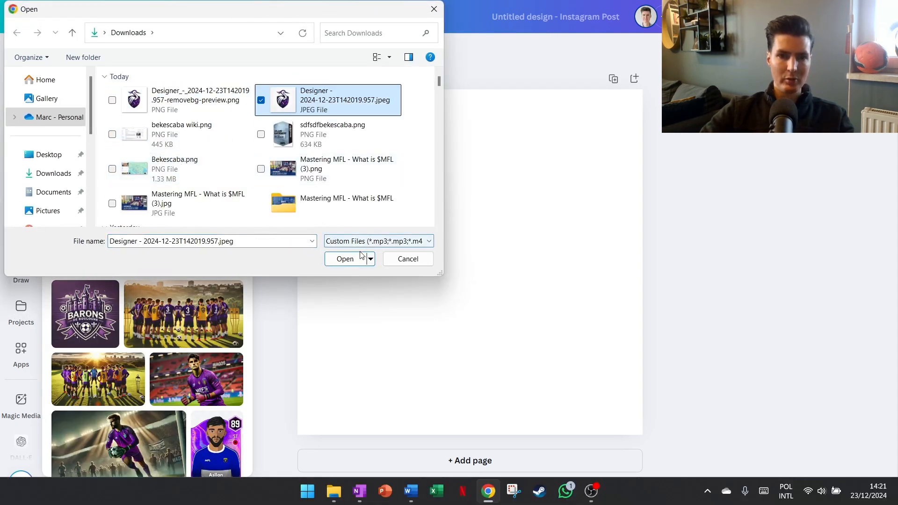
{"action": "left_click", "coordinate": [345, 259]}
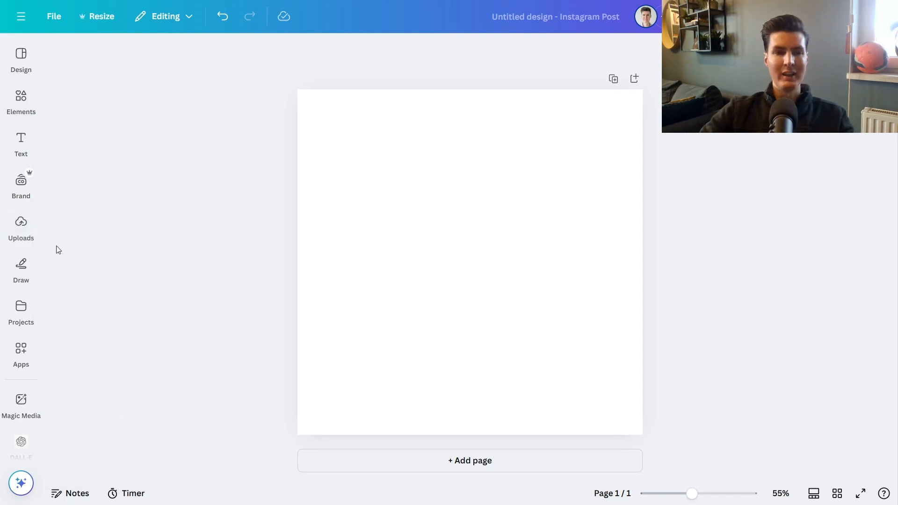
Step: Place the uploaded crane logo on the page, enlarge it beyond the page edges and centre the crane
{"action": "left_click", "coordinate": [29, 232]}
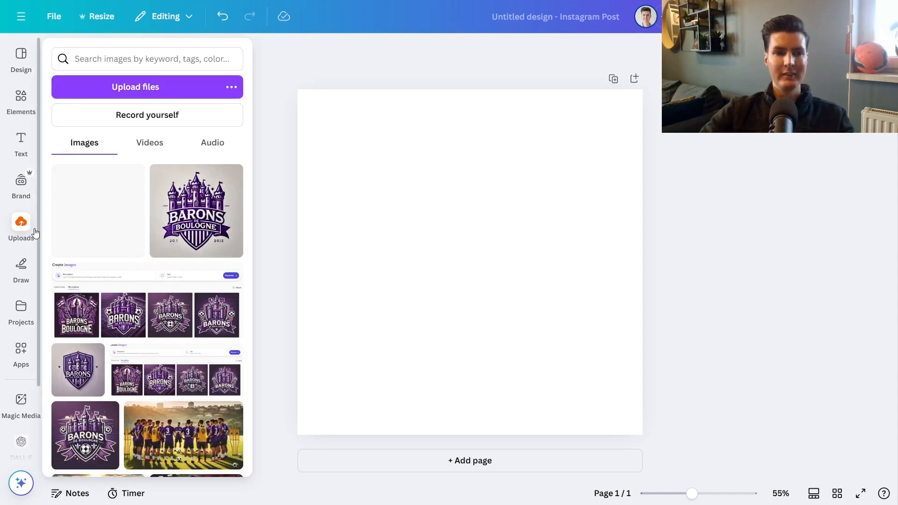
{"action": "left_click", "coordinate": [97, 210]}
{"action": "left_click_drag", "start_coordinate": [461, 299], "coordinate": [401, 238]}
{"action": "left_click_drag", "start_coordinate": [522, 314], "coordinate": [492, 325]}
{"action": "left_click_drag", "start_coordinate": [661, 90], "coordinate": [705, 45]}
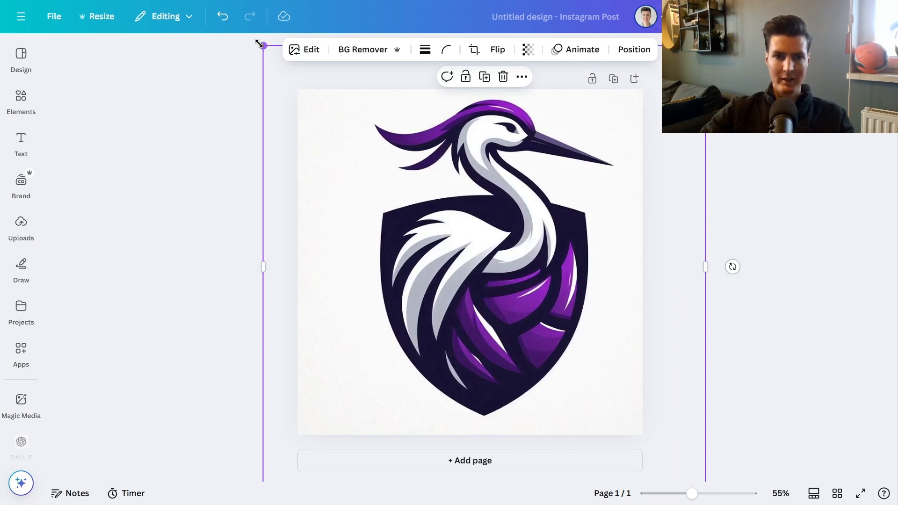
{"action": "left_click_drag", "start_coordinate": [263, 45], "coordinate": [253, 36]}
{"action": "mouse_move", "coordinate": [563, 217]}
{"action": "left_mouse_down"}
{"action": "mouse_move", "coordinate": [551, 221]}
{"action": "mouse_move", "coordinate": [551, 212]}
{"action": "mouse_move", "coordinate": [554, 226]}
{"action": "left_mouse_up"}
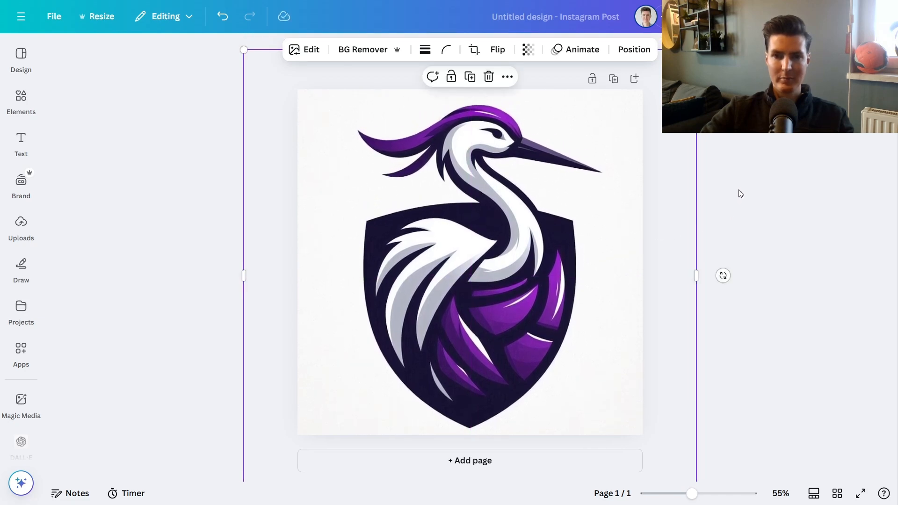
Step: Remove the background of the crane logo on the page with BG Remover
{"action": "left_click", "coordinate": [740, 193]}
{"action": "left_click", "coordinate": [360, 114]}
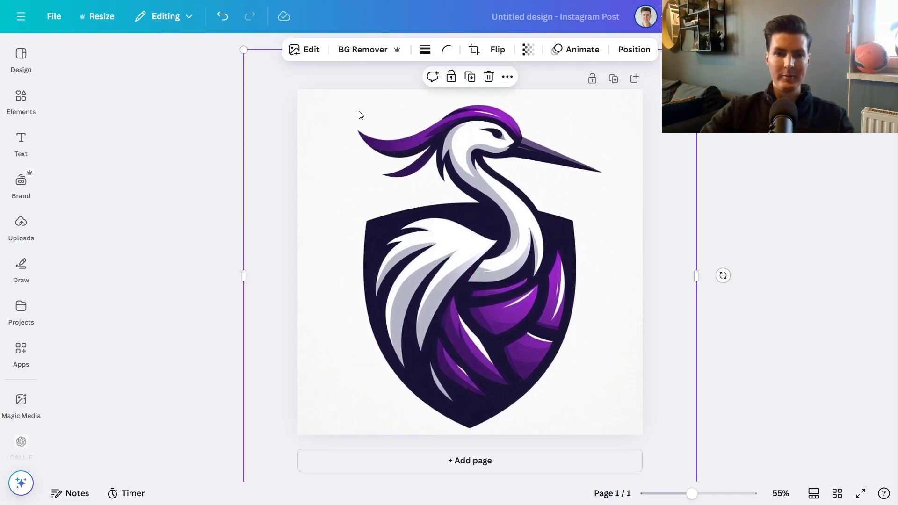
{"action": "left_click", "coordinate": [370, 48]}
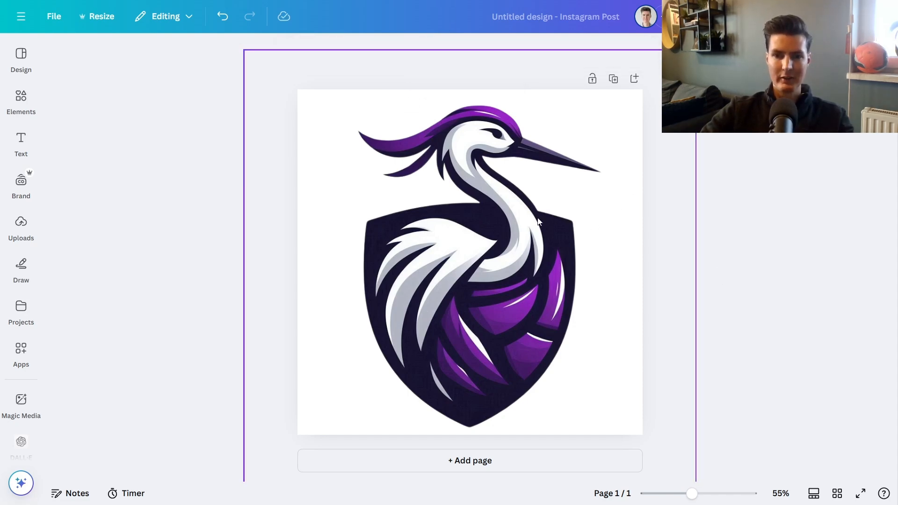
Step: Apply the natural Belvedere filter to the crane logo, comparing it once with the unfiltered version
{"action": "left_click", "coordinate": [313, 53]}
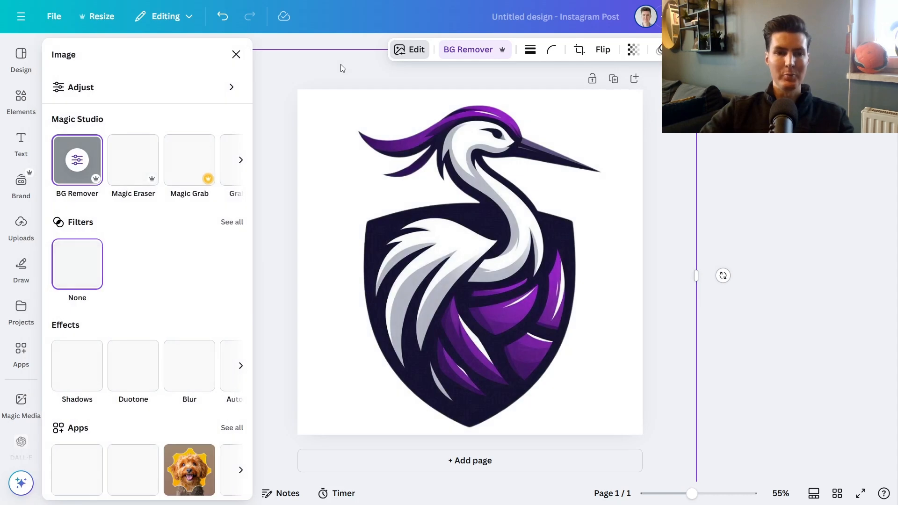
{"action": "left_click", "coordinate": [232, 222]}
{"action": "left_click", "coordinate": [159, 233]}
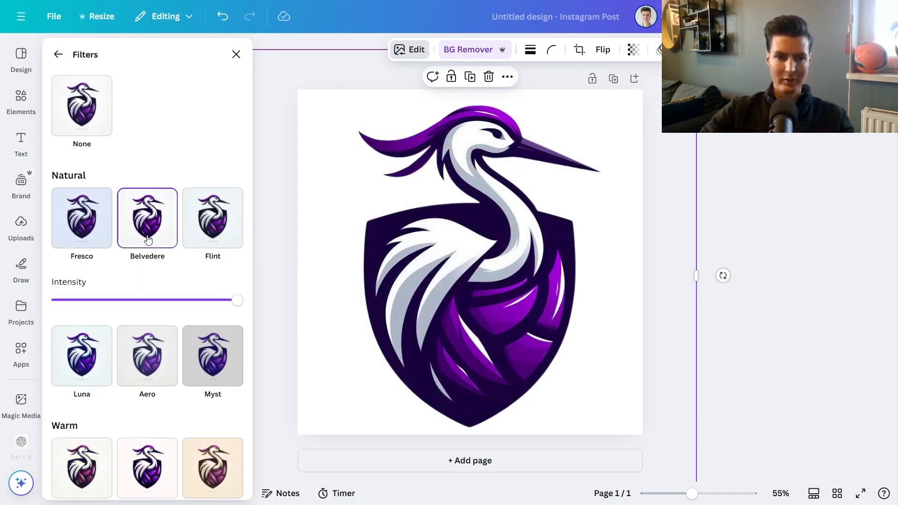
{"action": "left_click", "coordinate": [110, 120]}
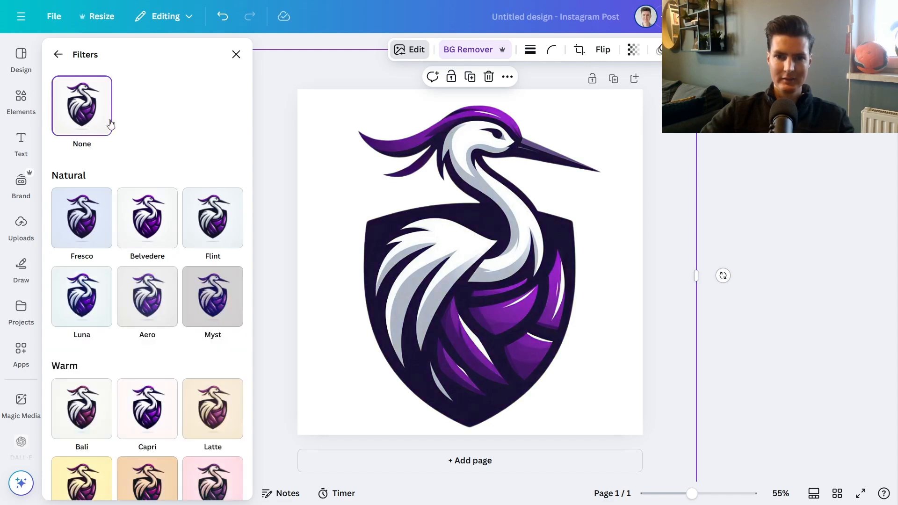
{"action": "left_click", "coordinate": [161, 234]}
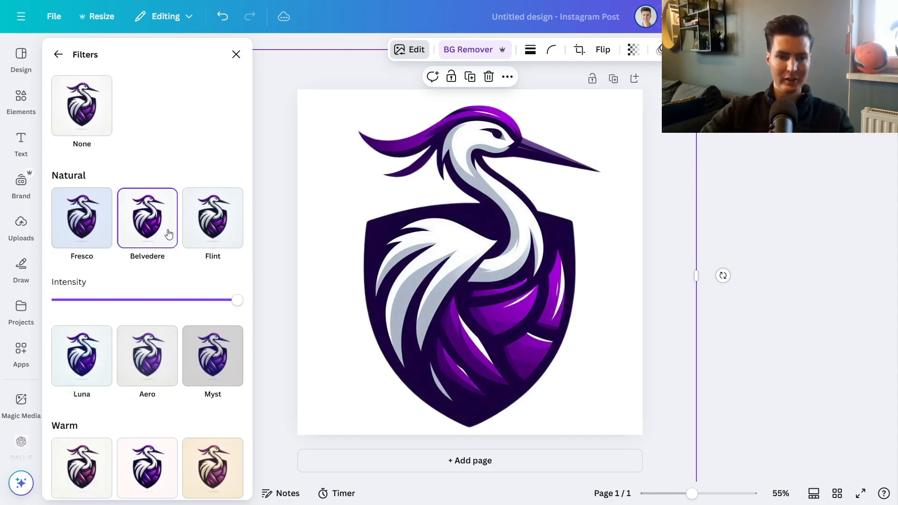
Step: Try the warm Latte and Sangri filters on the crane logo and go back to Belvedere
{"action": "left_click", "coordinate": [218, 458]}
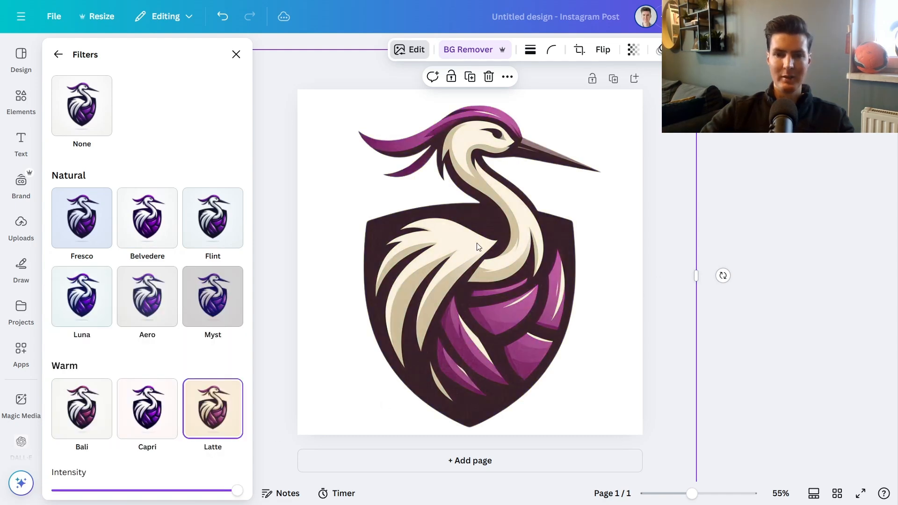
{"action": "scroll", "coordinate": [136, 307], "scroll_direction": "down", "scroll_amount": 6}
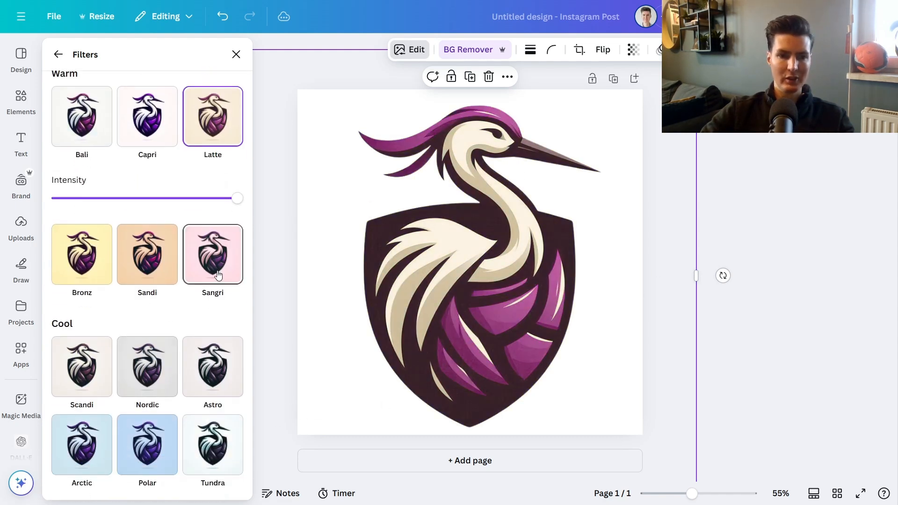
{"action": "left_click", "coordinate": [218, 274]}
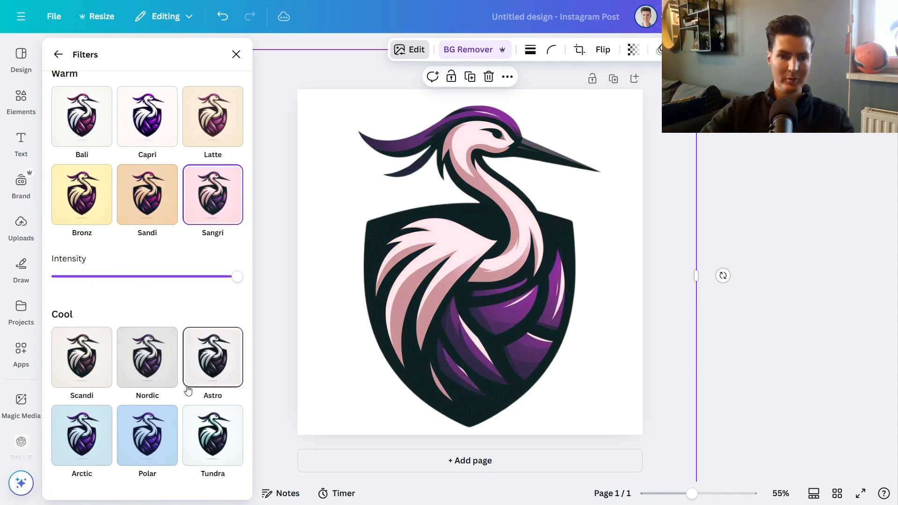
{"action": "scroll", "coordinate": [154, 370], "scroll_direction": "down", "scroll_amount": 6}
{"action": "scroll", "coordinate": [179, 314], "scroll_direction": "up", "scroll_amount": 10}
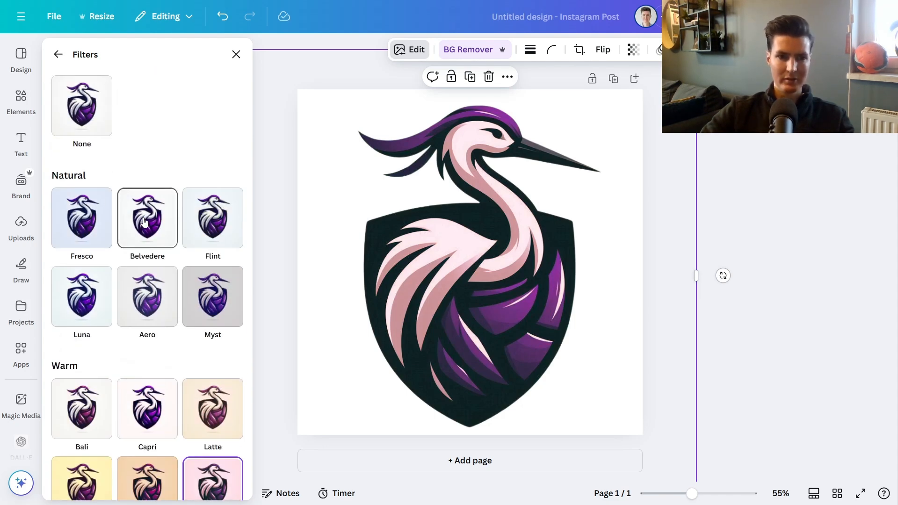
{"action": "left_click", "coordinate": [148, 226]}
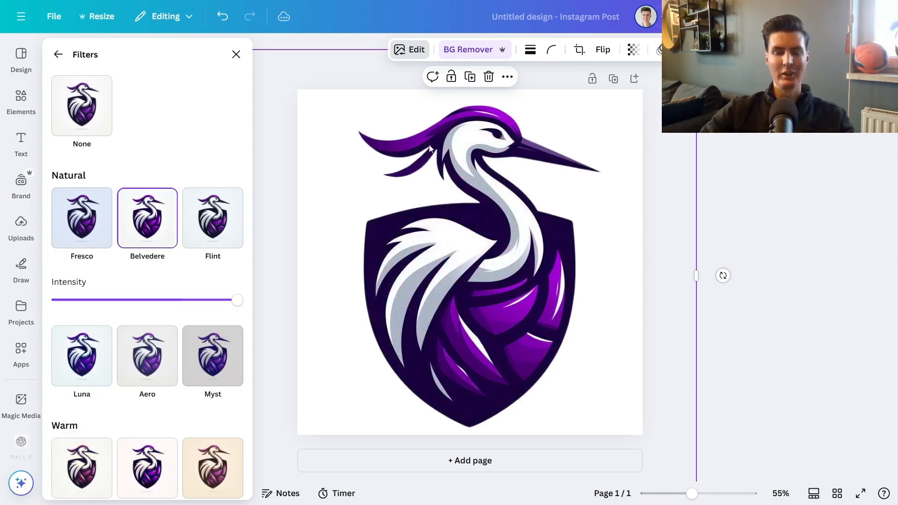
{"action": "left_click_drag", "start_coordinate": [483, 279], "coordinate": [481, 279]}
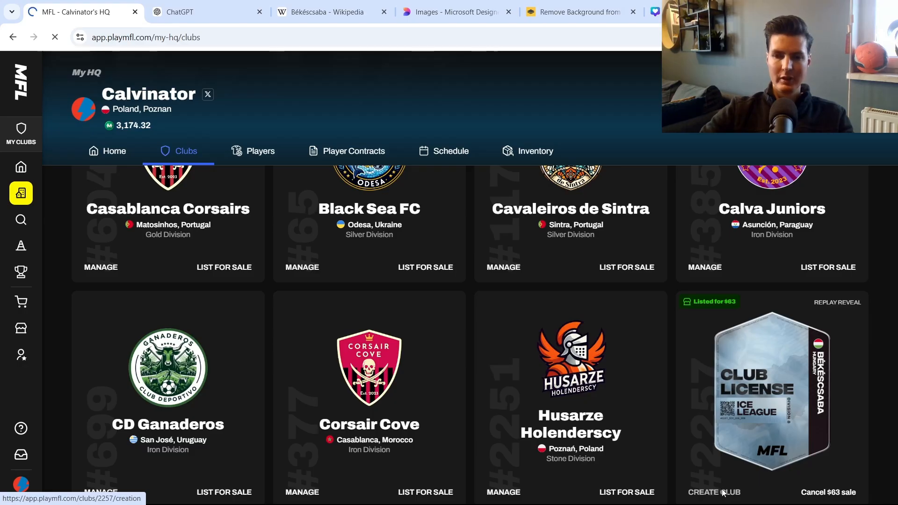
Step: Switch to MFL, start creating the club from the Békéscsaba license and accept the welcome notice
{"action": "left_click", "coordinate": [768, 489]}
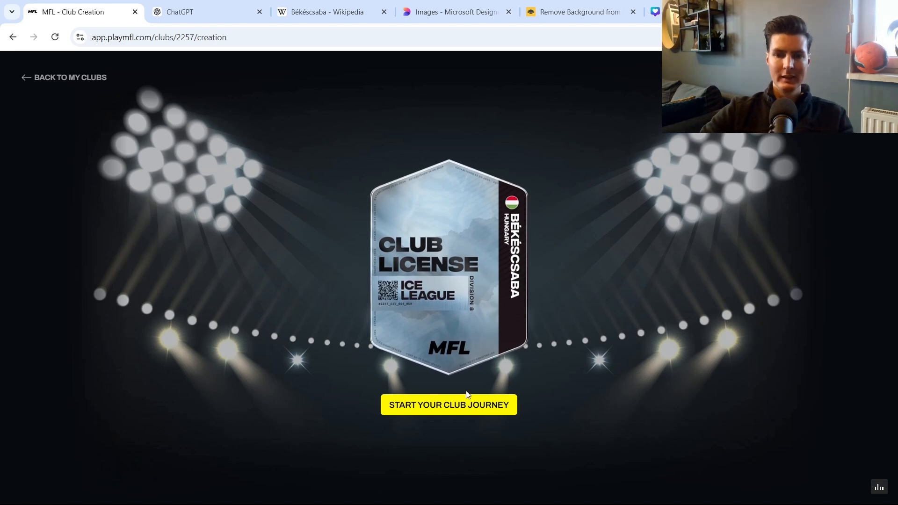
{"action": "left_click", "coordinate": [462, 405]}
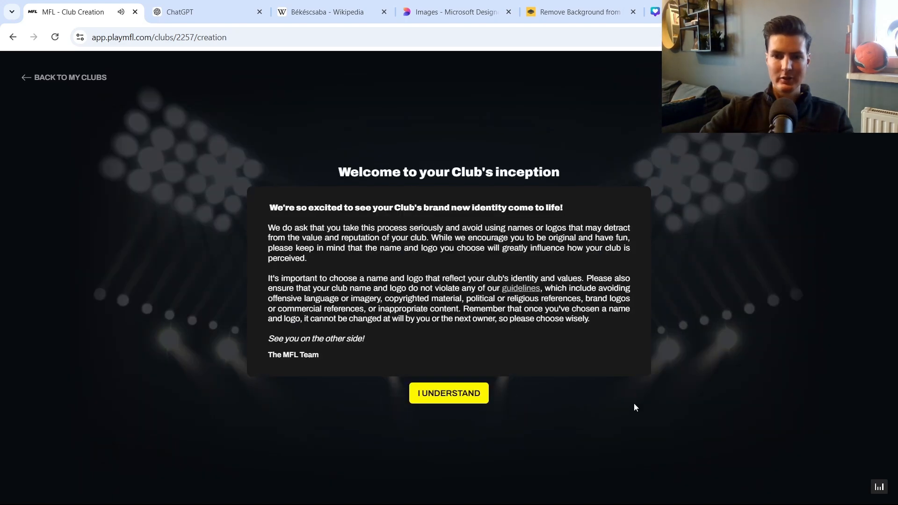
{"action": "left_click", "coordinate": [456, 393]}
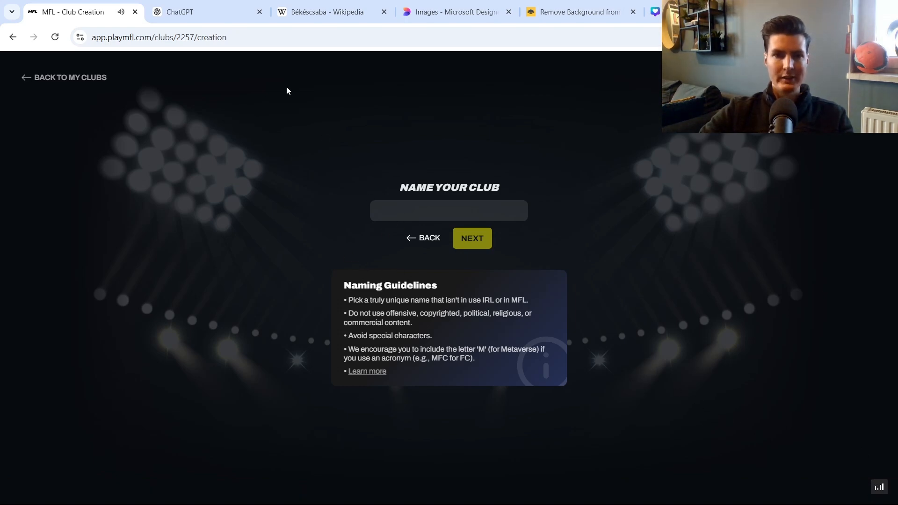
Step: Name the club "Békéscsabai Darvak SE", using the first name suggestion from ChatGPT, and continue to the logo selection
{"action": "key", "text": "ctrl+Tab"}
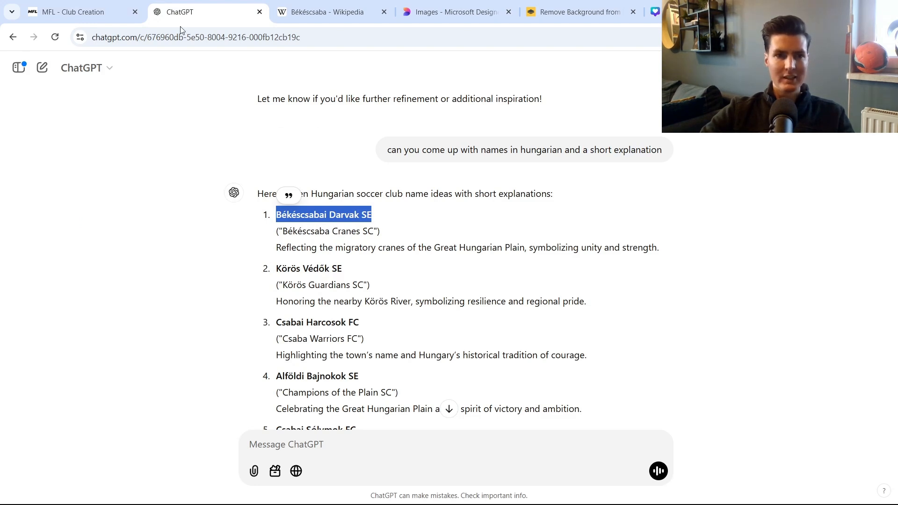
{"action": "left_click", "coordinate": [78, 12]}
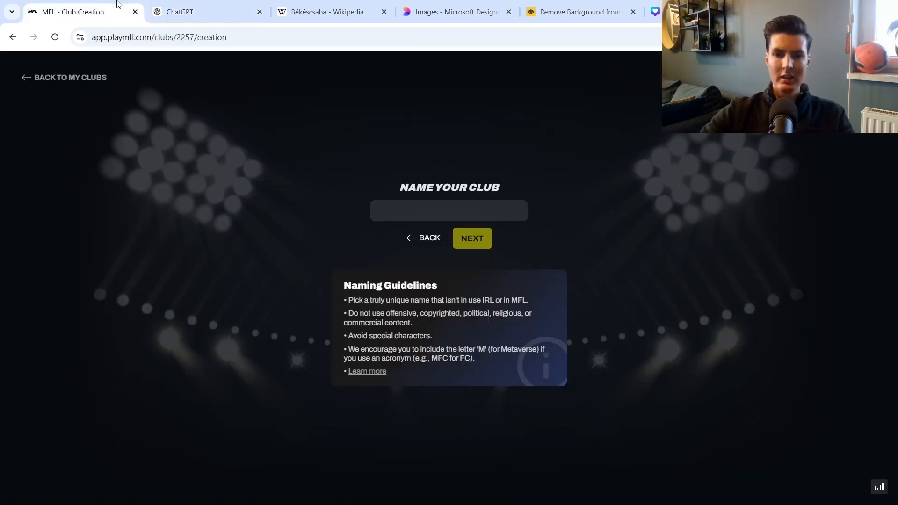
{"action": "left_click", "coordinate": [443, 216]}
{"action": "type", "text": "Békéscsabai Darvak SE"}
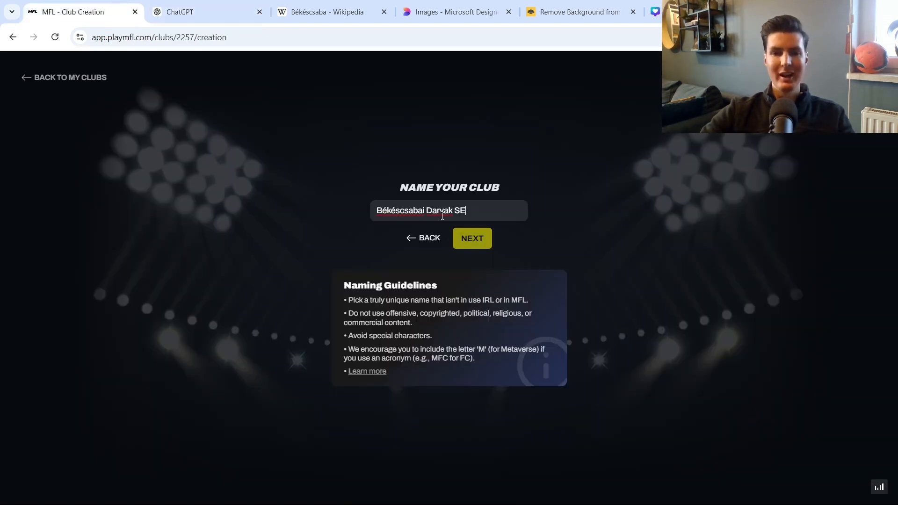
{"action": "left_click", "coordinate": [473, 241]}
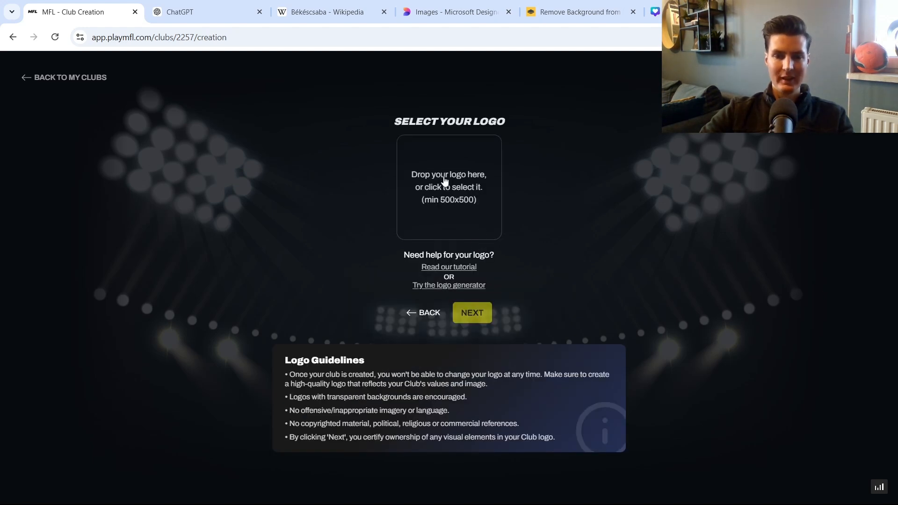
Step: Upload "Your paragraph text (1).png" from Downloads as the club logo and continue to the colour selection
{"action": "left_click", "coordinate": [459, 206]}
{"action": "left_click", "coordinate": [192, 100]}
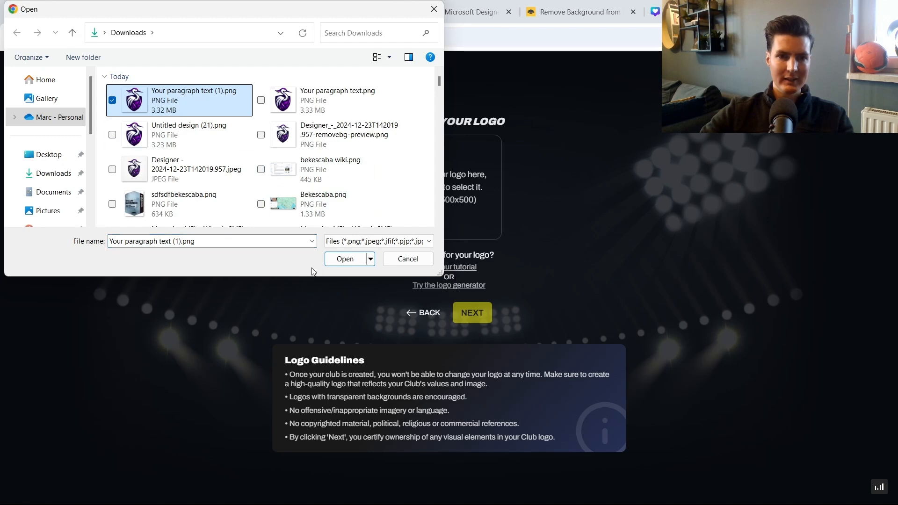
{"action": "left_click", "coordinate": [344, 259]}
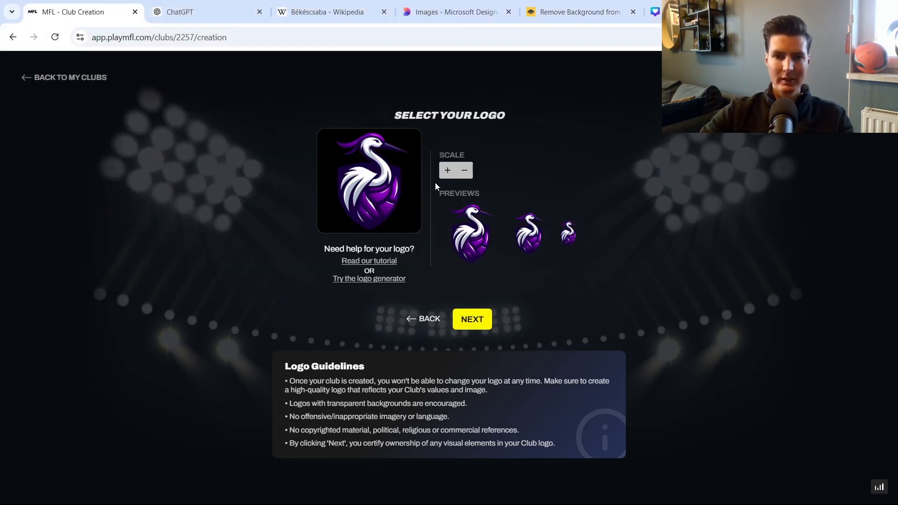
{"action": "left_click", "coordinate": [464, 173]}
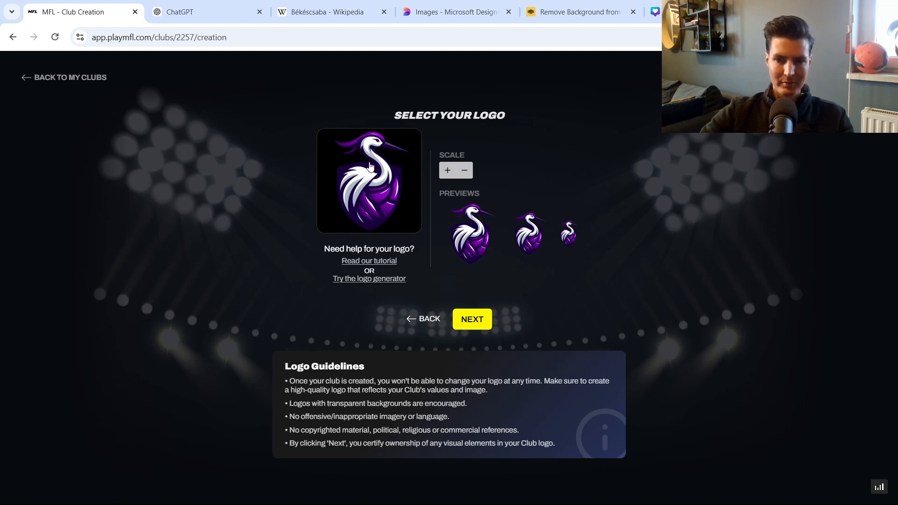
{"action": "left_click", "coordinate": [480, 312]}
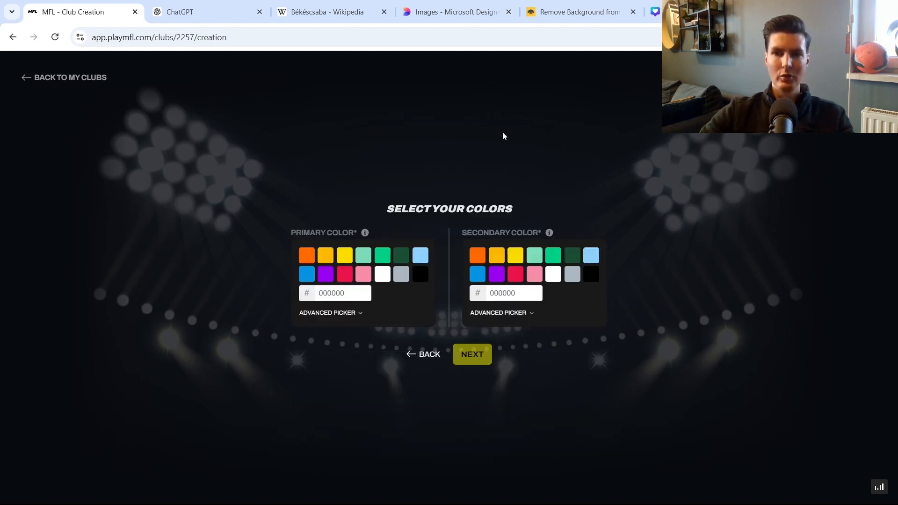
Step: Switch to the Canva crane design, add a text box and move it to the page's upper-left corner
{"action": "left_click", "coordinate": [655, 12]}
{"action": "left_click", "coordinate": [159, 138]}
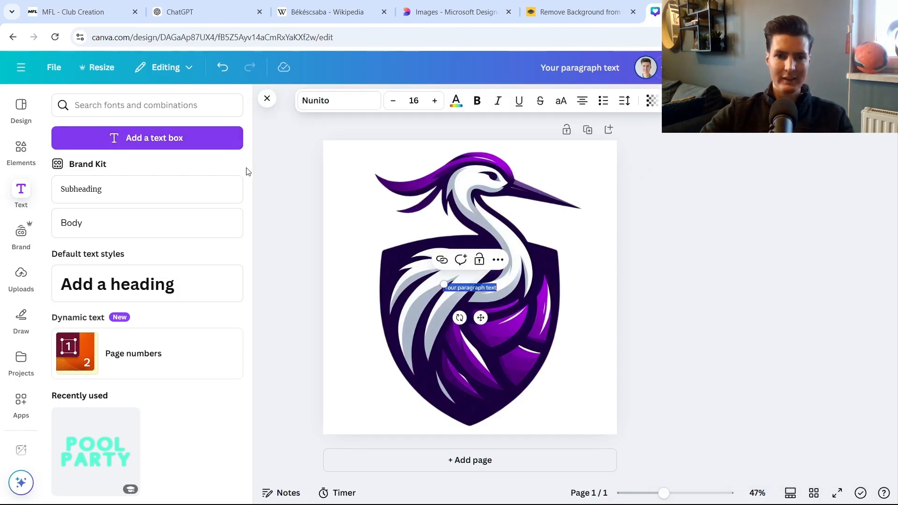
{"action": "left_click", "coordinate": [642, 288]}
{"action": "left_click_drag", "start_coordinate": [484, 286], "coordinate": [376, 155]}
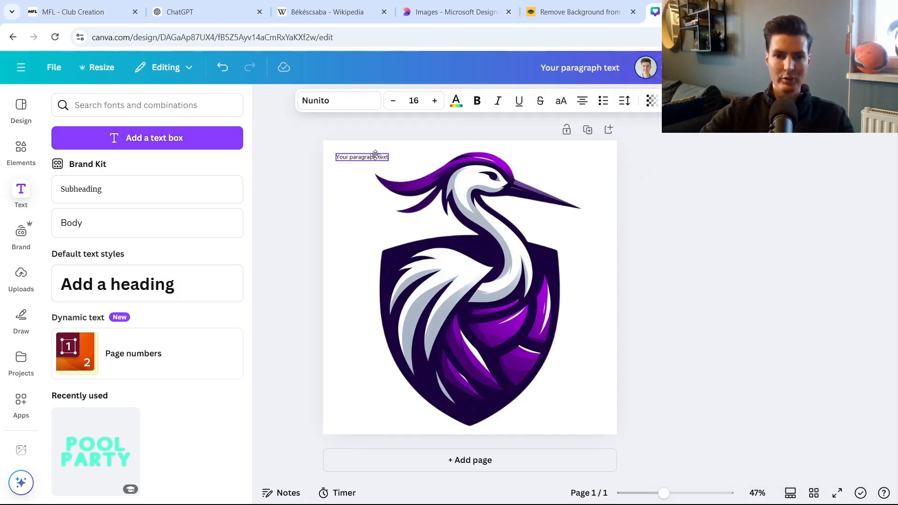
{"action": "left_click", "coordinate": [676, 215]}
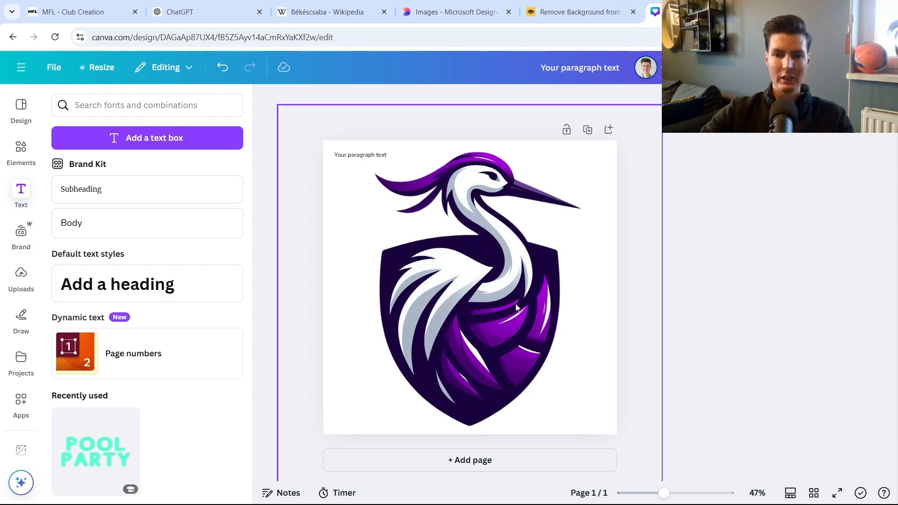
Step: Colour the text with the purple #9F00CC sampled from the crane's crest and select its hex code for copying
{"action": "left_click", "coordinate": [360, 154]}
{"action": "left_click", "coordinate": [456, 101]}
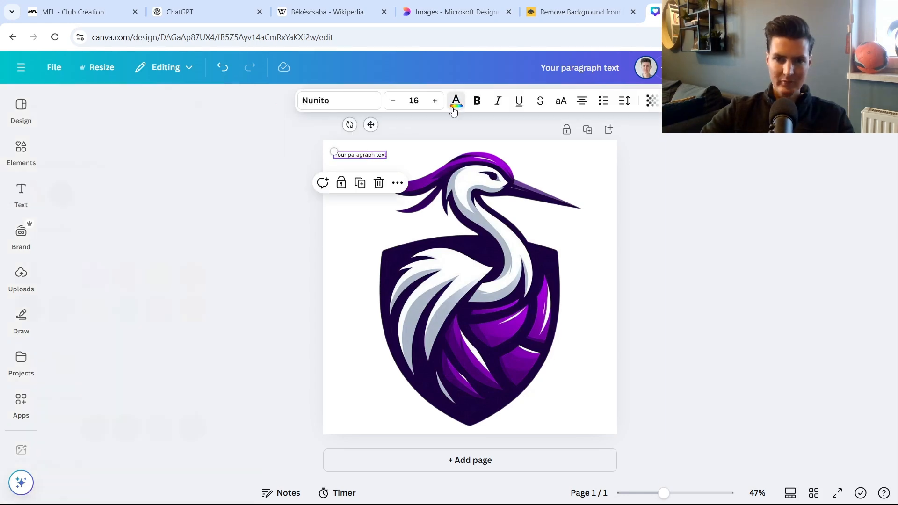
{"action": "left_click", "coordinate": [66, 195]}
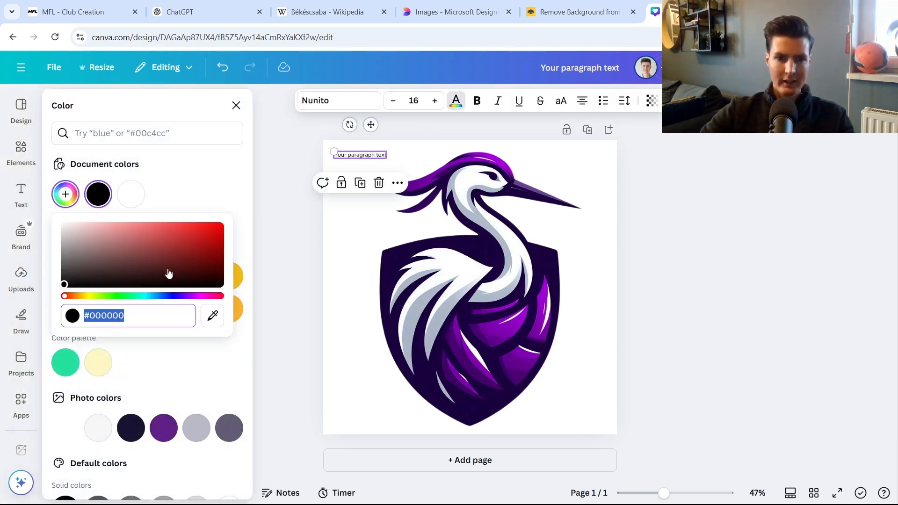
{"action": "left_click", "coordinate": [221, 320]}
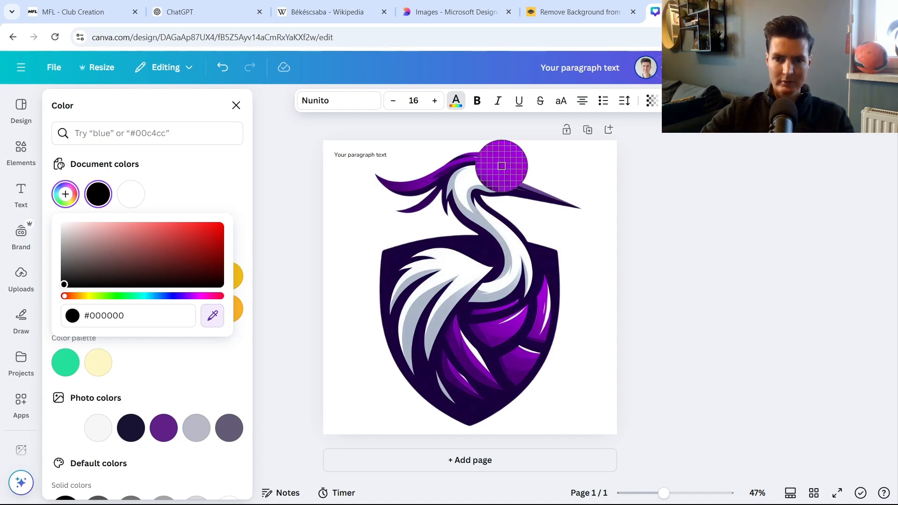
{"action": "left_click", "coordinate": [501, 165]}
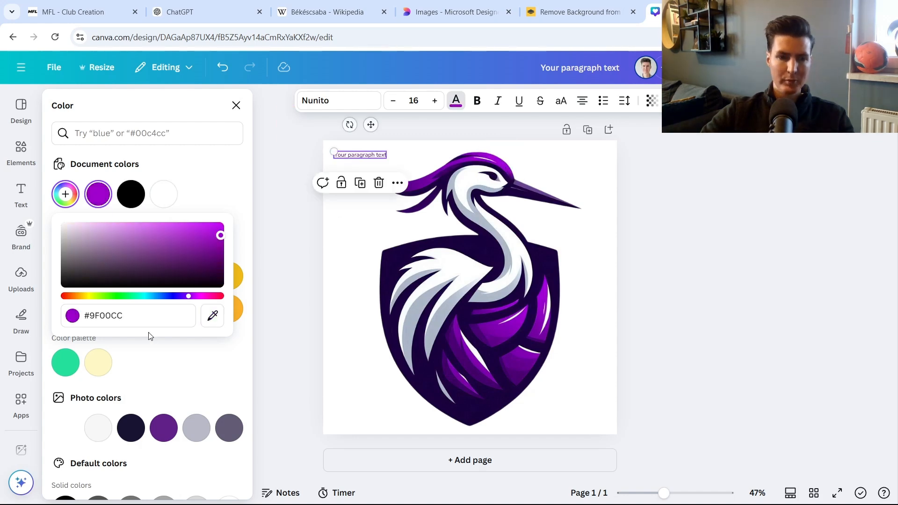
{"action": "left_click", "coordinate": [141, 316]}
{"action": "left_click_drag", "start_coordinate": [85, 316], "coordinate": [136, 318]}
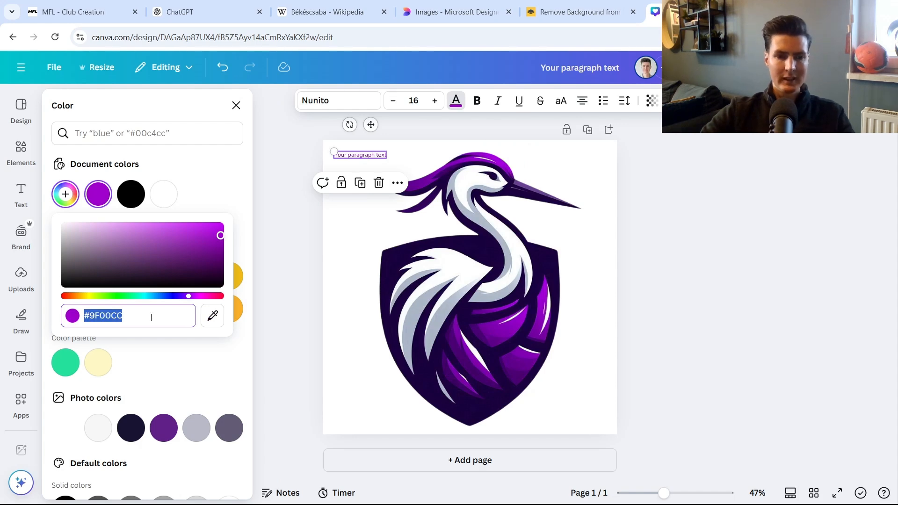
Step: Switch to the MFL club creation page and set the primary colour to the copied purple 9F00CC
{"action": "left_click", "coordinate": [80, 12]}
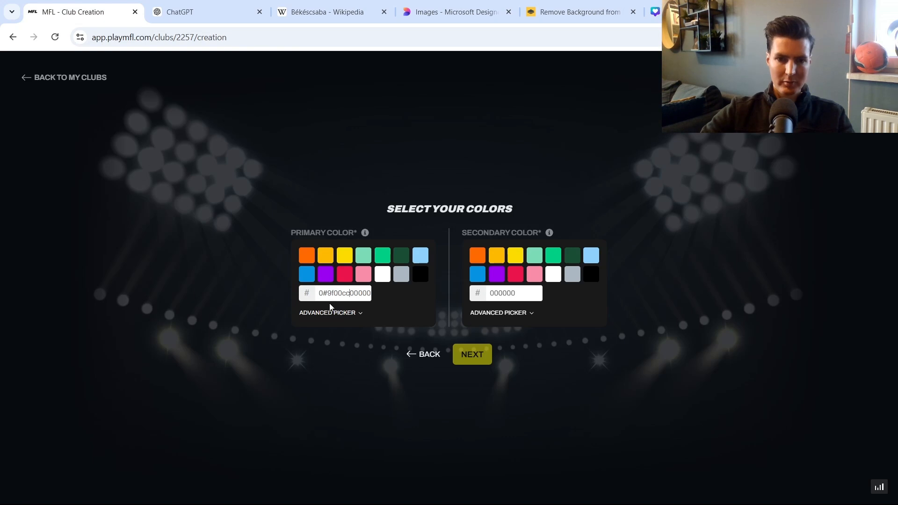
{"action": "key", "text": "ctrl+z"}
{"action": "left_click_drag", "start_coordinate": [347, 303], "coordinate": [311, 307]}
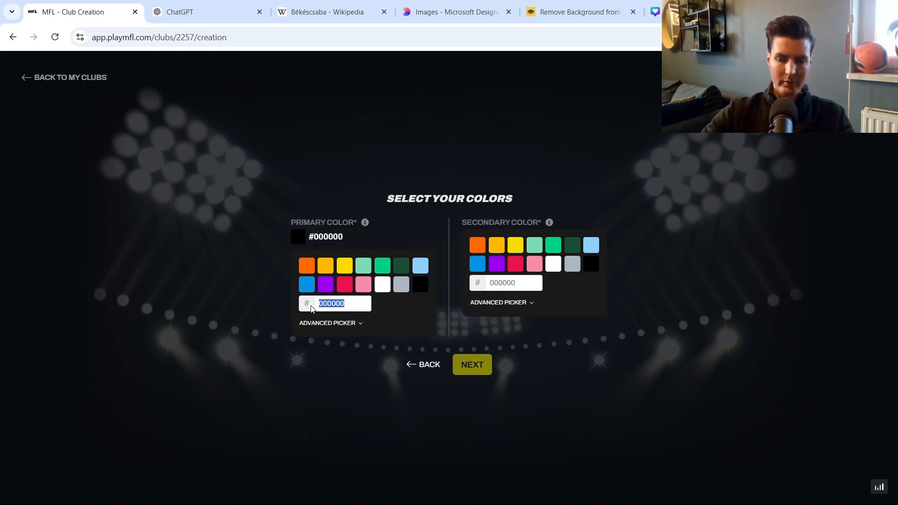
{"action": "key", "text": "BackSpace"}
{"action": "type", "text": "#9f00cc"}
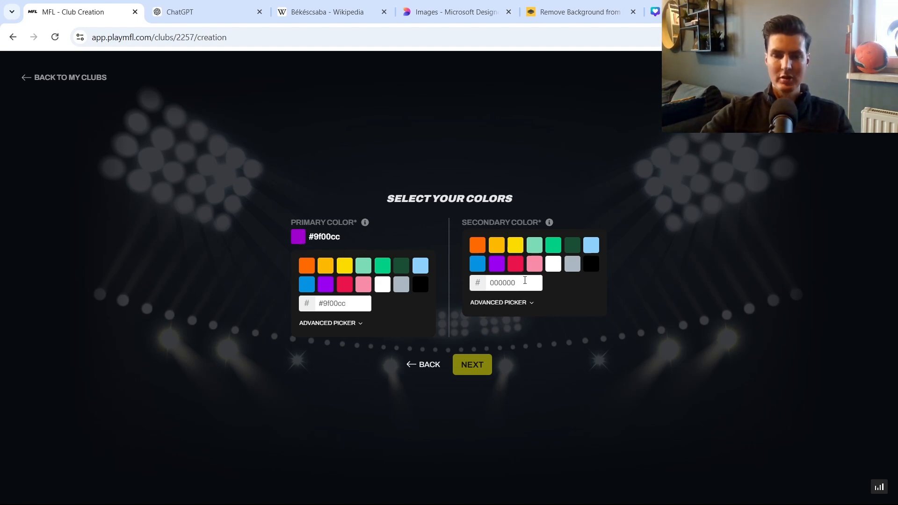
{"action": "left_click", "coordinate": [655, 11]}
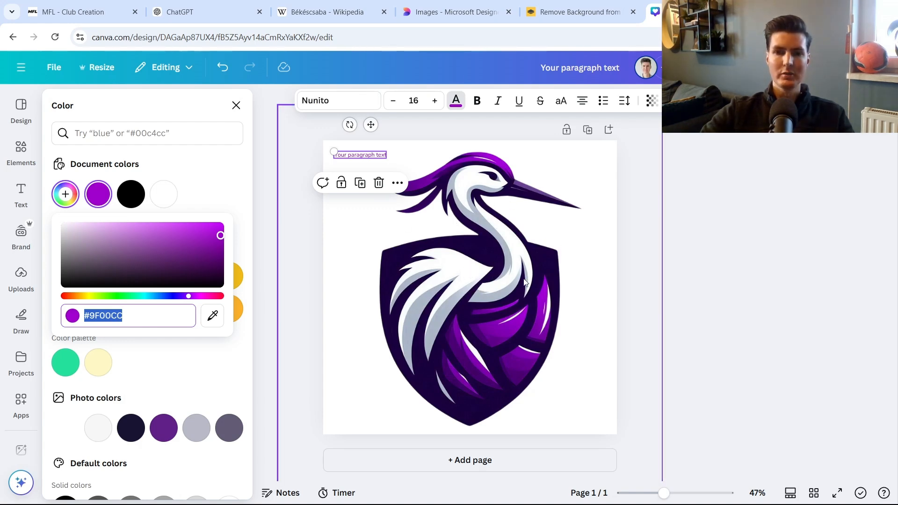
{"action": "left_click", "coordinate": [196, 11]}
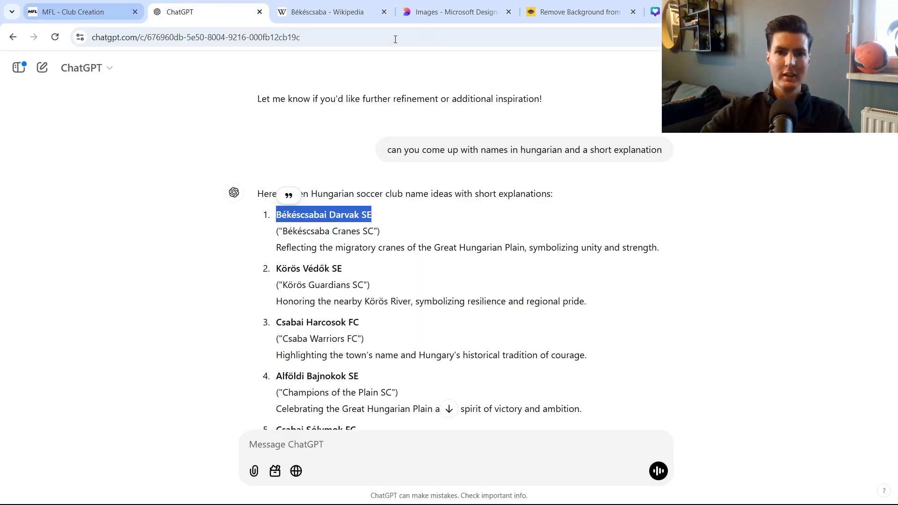
{"action": "left_click", "coordinate": [79, 12]}
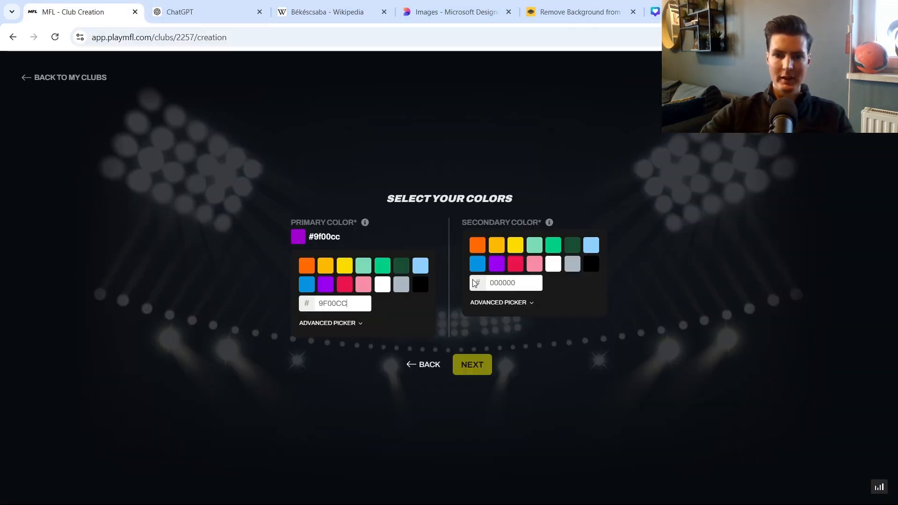
Step: Set the club's secondary colour to white (FFFFFF) and make the creation of Békéscsabai Darvak SE official
{"action": "left_click", "coordinate": [560, 269]}
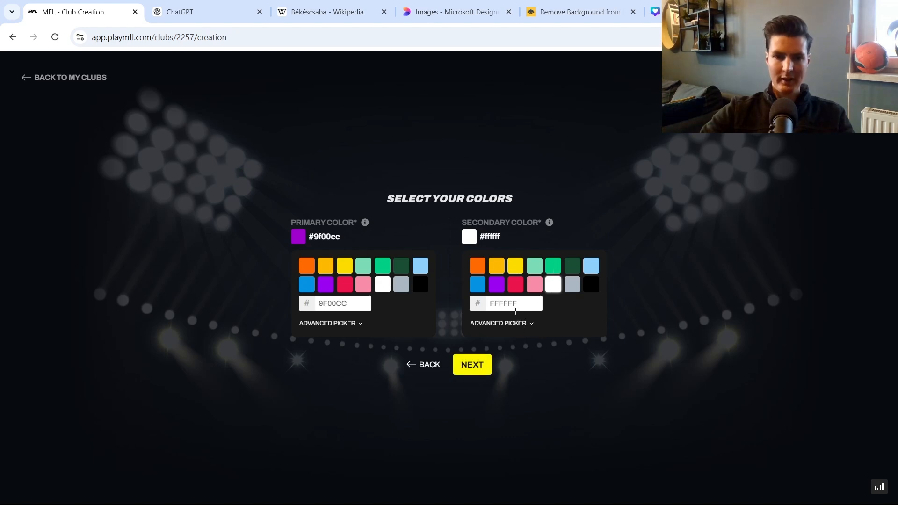
{"action": "left_click", "coordinate": [480, 368]}
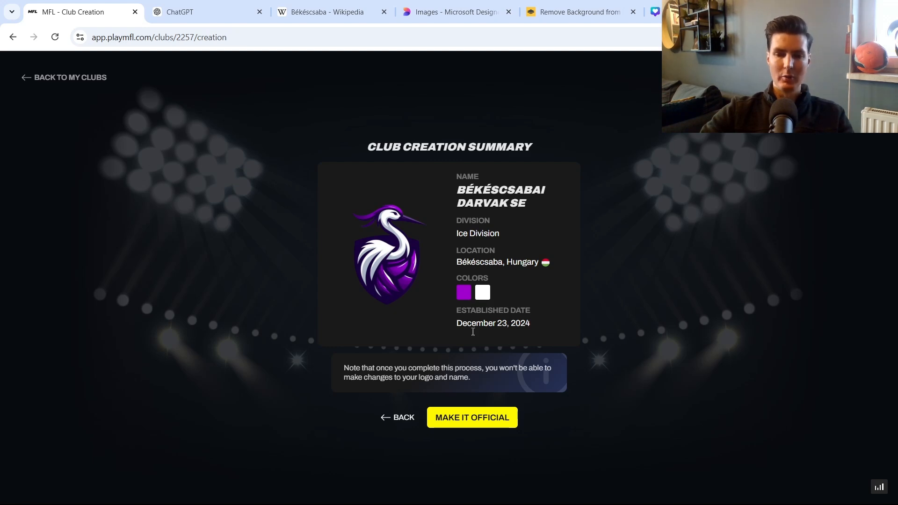
{"action": "left_click", "coordinate": [460, 419]}
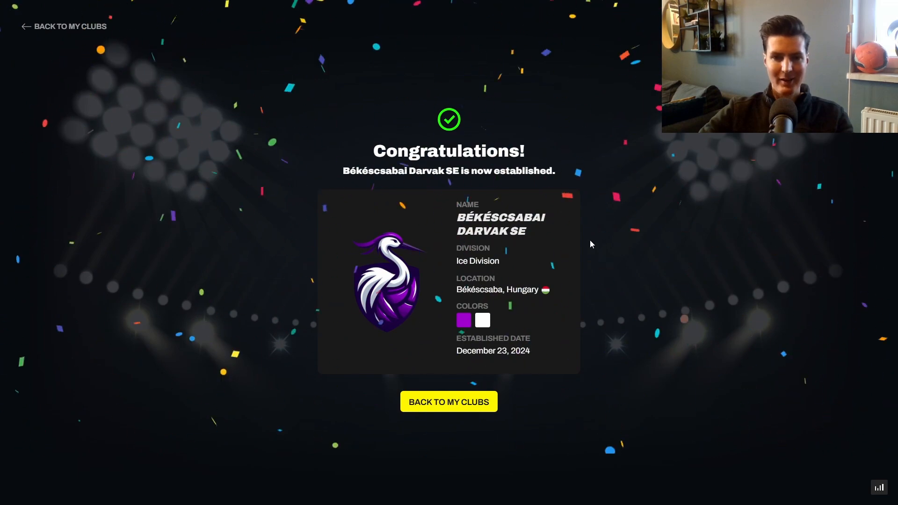
Step: Return to the list of owned clubs and view the details of the new Békéscsabai Darvak SE club, then close them
{"action": "left_click", "coordinate": [425, 407]}
{"action": "scroll", "coordinate": [274, 310], "scroll_direction": "down", "scroll_amount": 2}
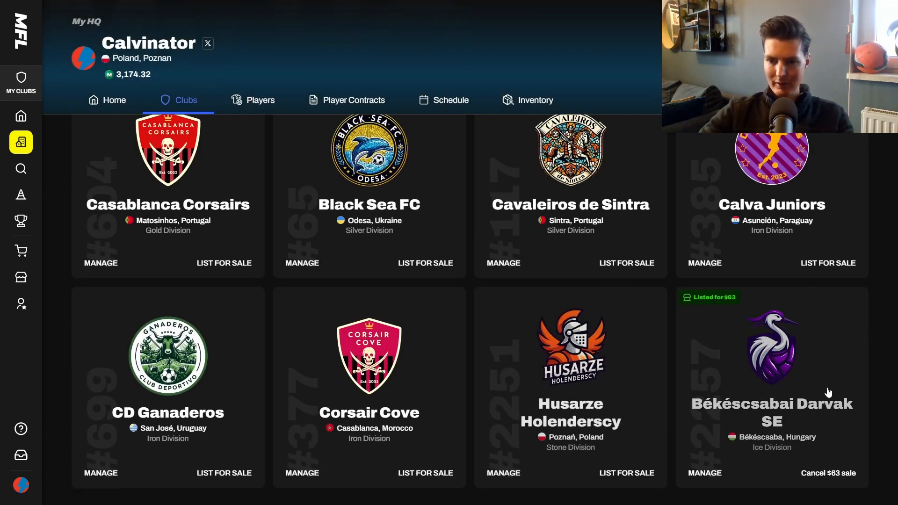
{"action": "left_click", "coordinate": [777, 360]}
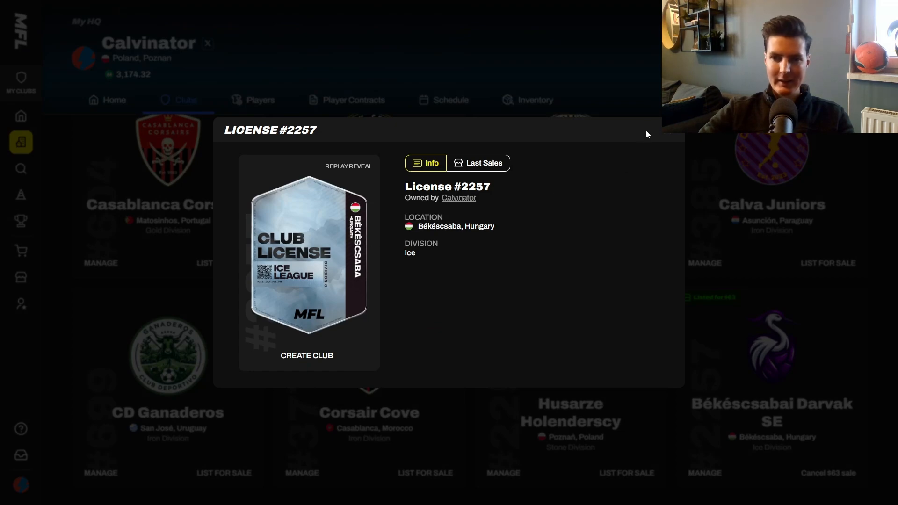
{"action": "left_click", "coordinate": [668, 131]}
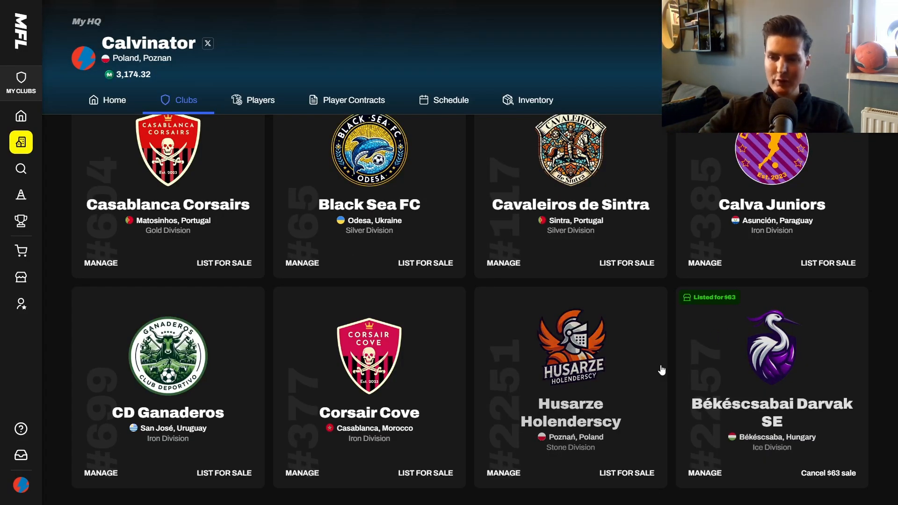
{"action": "scroll", "coordinate": [670, 354], "scroll_direction": "up", "scroll_amount": 1}
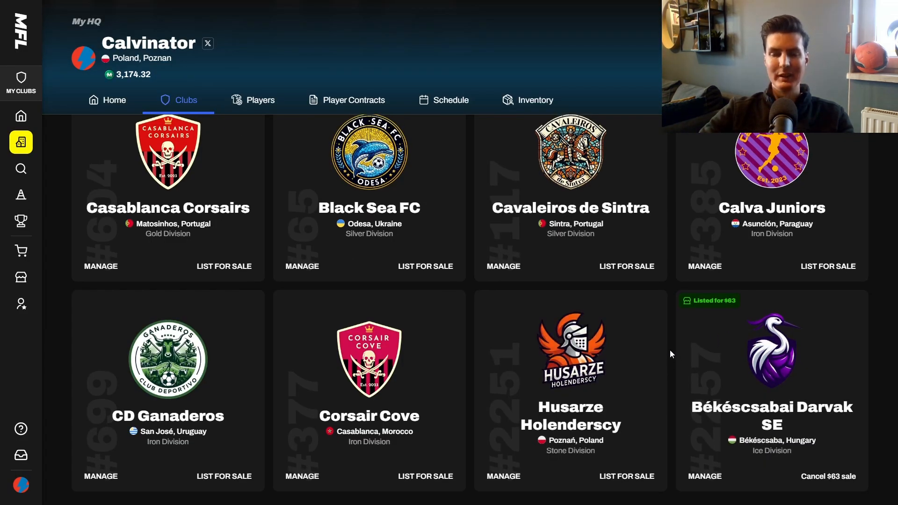
{"action": "scroll", "coordinate": [665, 384], "scroll_direction": "down", "scroll_amount": 1}
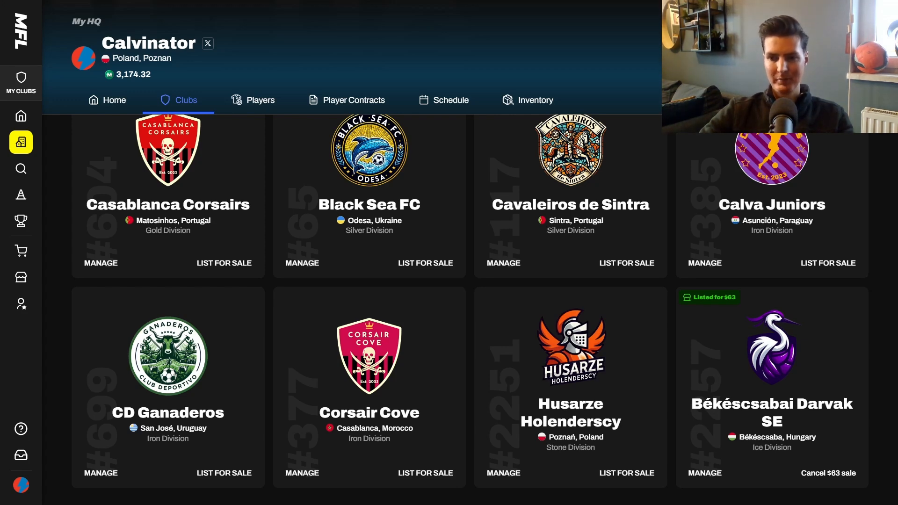
{"action": "scroll", "coordinate": [631, 281], "scroll_direction": "up", "scroll_amount": 1}
{"action": "scroll", "coordinate": [655, 293], "scroll_direction": "down", "scroll_amount": 1}
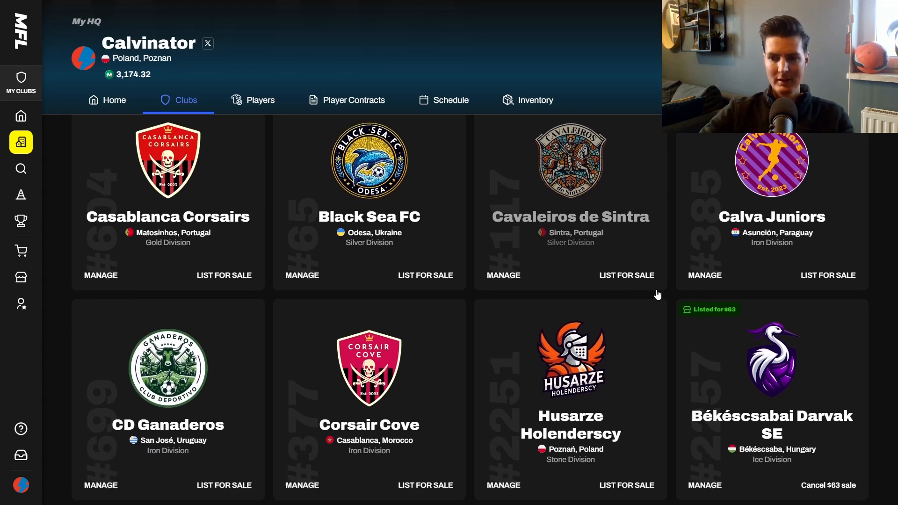